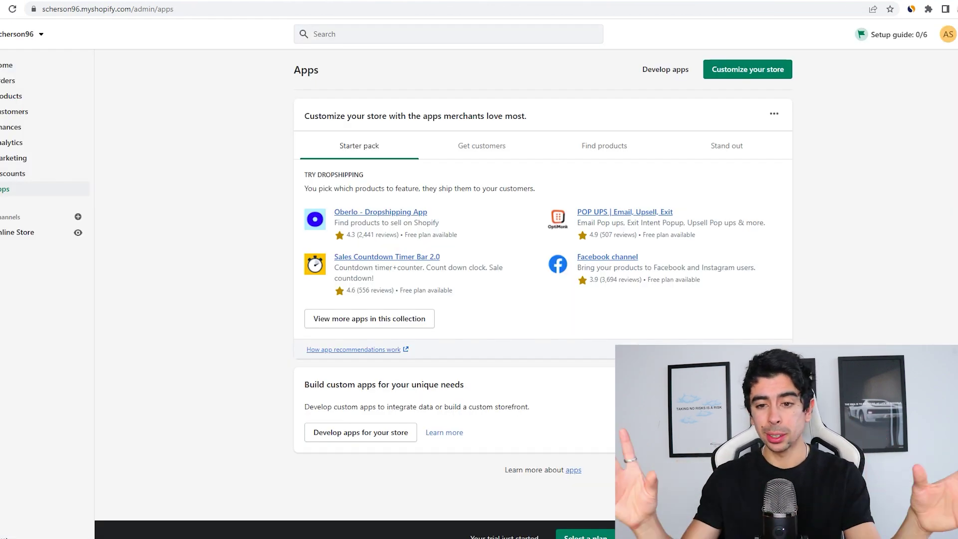
Launch Oberlo, check off the first-product checklist steps, and open the empty Import List.
{"action": "left_click", "coordinate": [383, 218]}
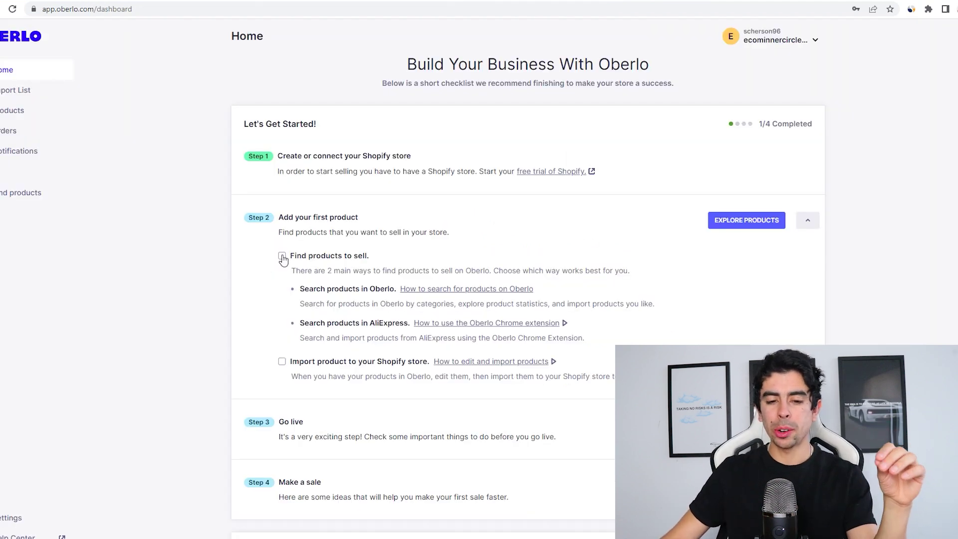
{"action": "scroll", "coordinate": [355, 272], "scroll_direction": "down", "scroll_amount": 5}
{"action": "scroll", "coordinate": [95, 85], "scroll_direction": "up", "scroll_amount": 5}
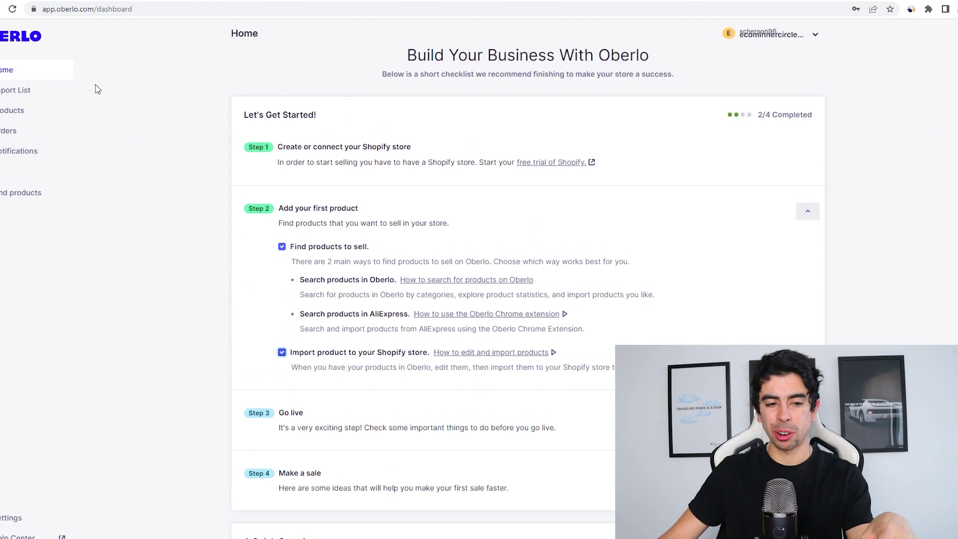
{"action": "left_click", "coordinate": [25, 92]}
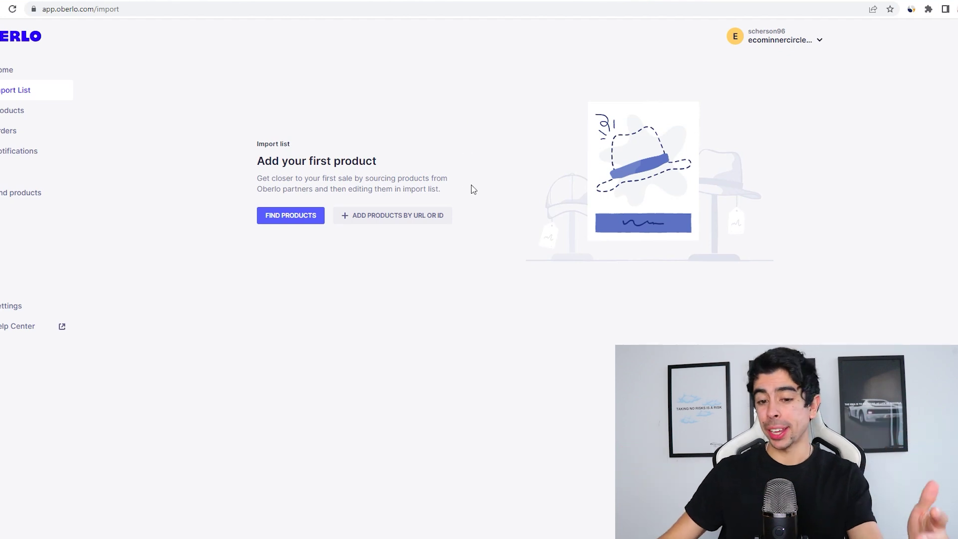
Start adding a product by URL and review the COHIBA lighter listing on AliExpress.
{"action": "left_click", "coordinate": [401, 219]}
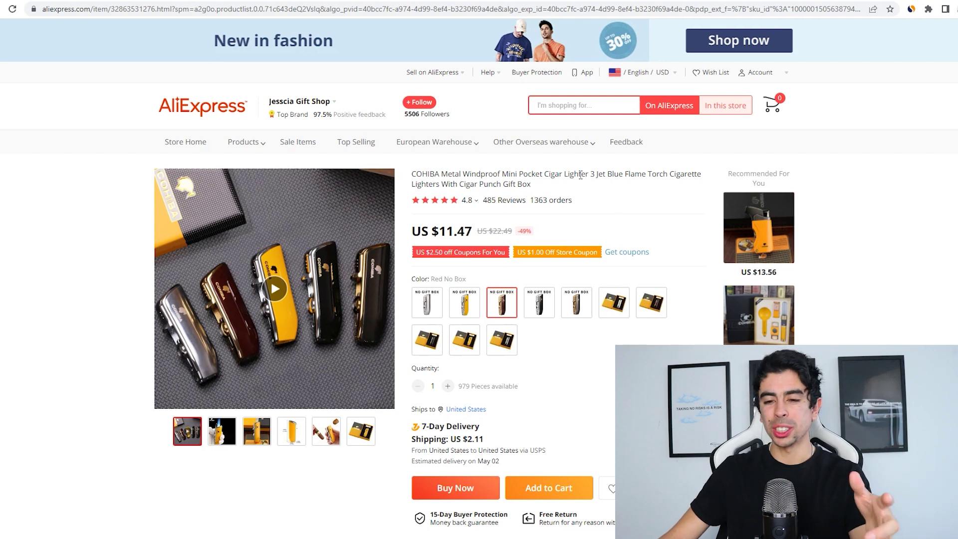
{"action": "scroll", "coordinate": [599, 124], "scroll_direction": "down", "scroll_amount": 1}
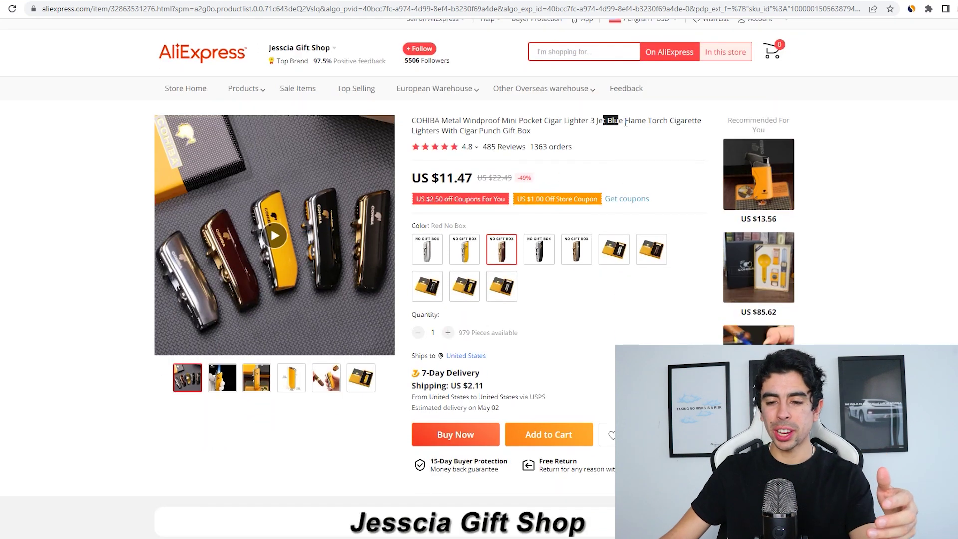
{"action": "mouse_move", "coordinate": [221, 385]}
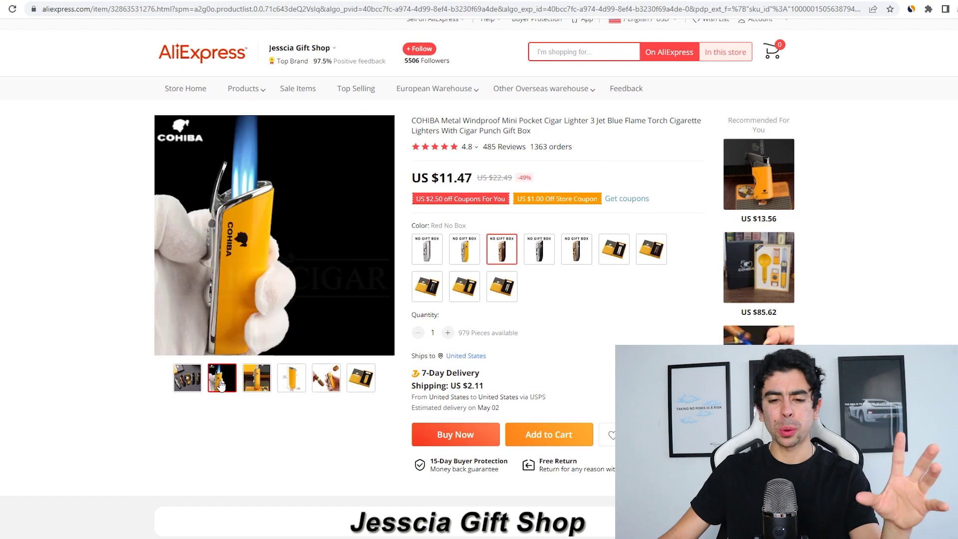
{"action": "mouse_move", "coordinate": [257, 390]}
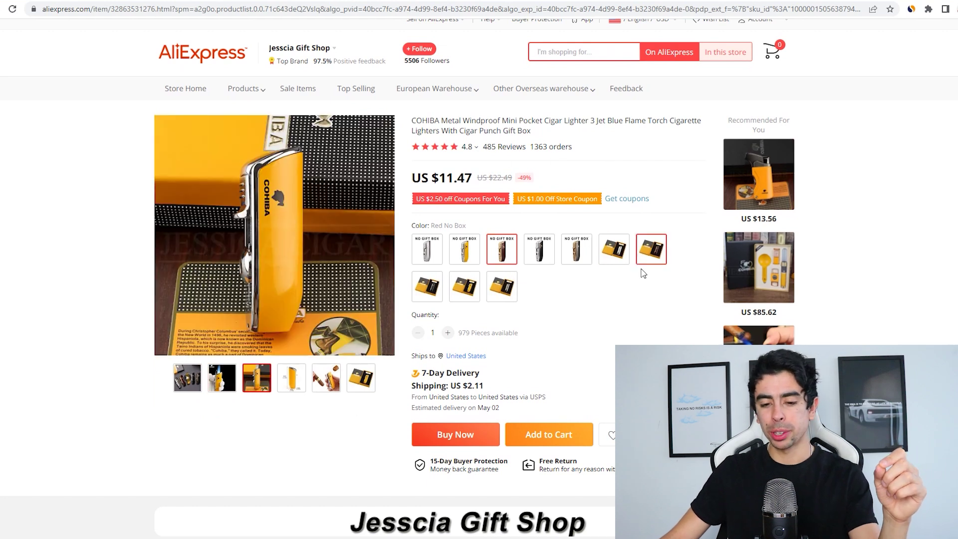
{"action": "scroll", "coordinate": [641, 283], "scroll_direction": "down", "scroll_amount": 1}
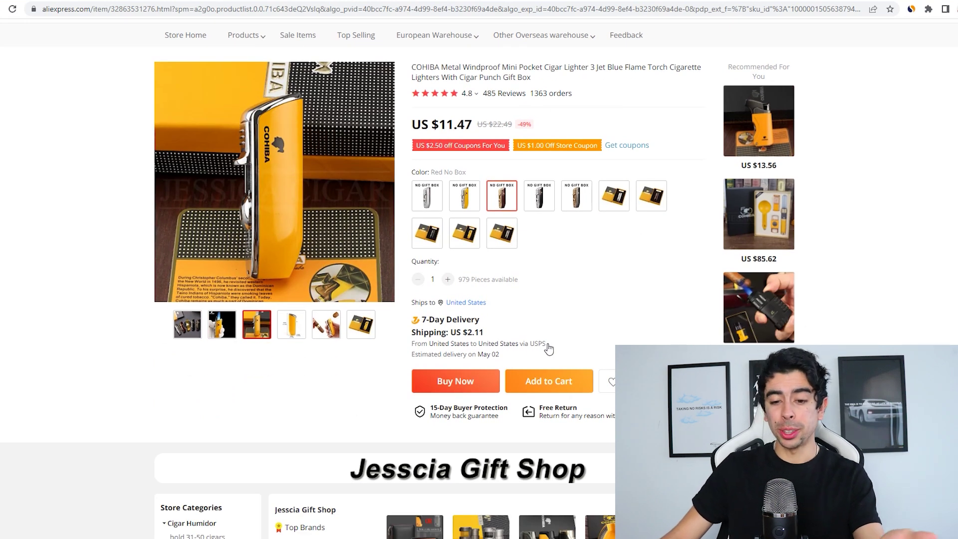
{"action": "scroll", "coordinate": [578, 343], "scroll_direction": "up", "scroll_amount": 2}
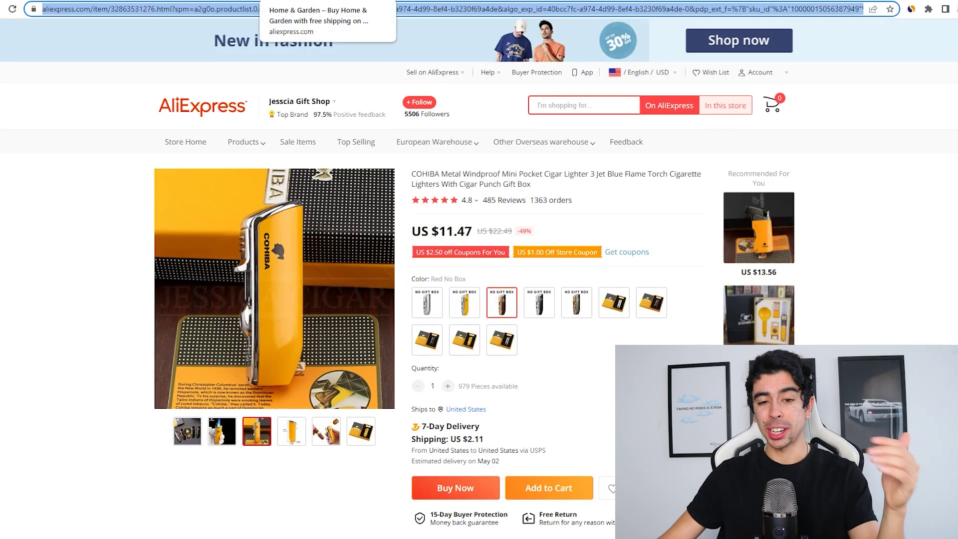
Check the listing's ship-from country options and focus the product link field.
{"action": "key", "text": "ctrl+Tab"}
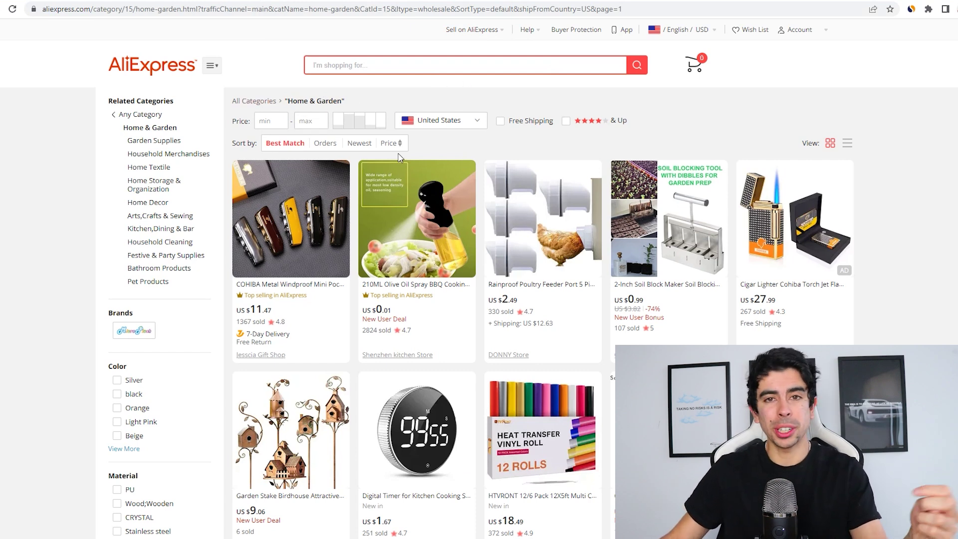
{"action": "left_click", "coordinate": [447, 121]}
{"action": "left_click", "coordinate": [448, 123]}
{"action": "left_click", "coordinate": [450, 123]}
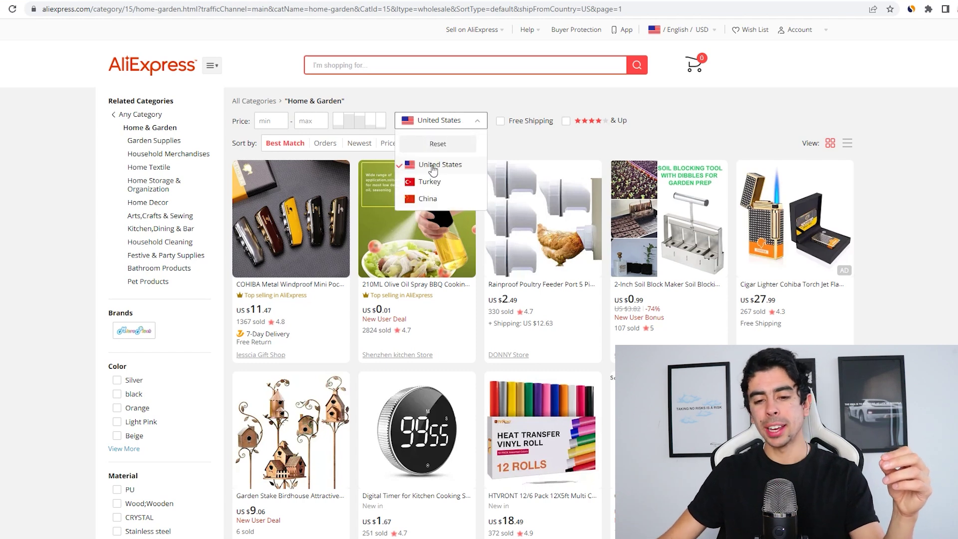
{"action": "left_click", "coordinate": [672, 126]}
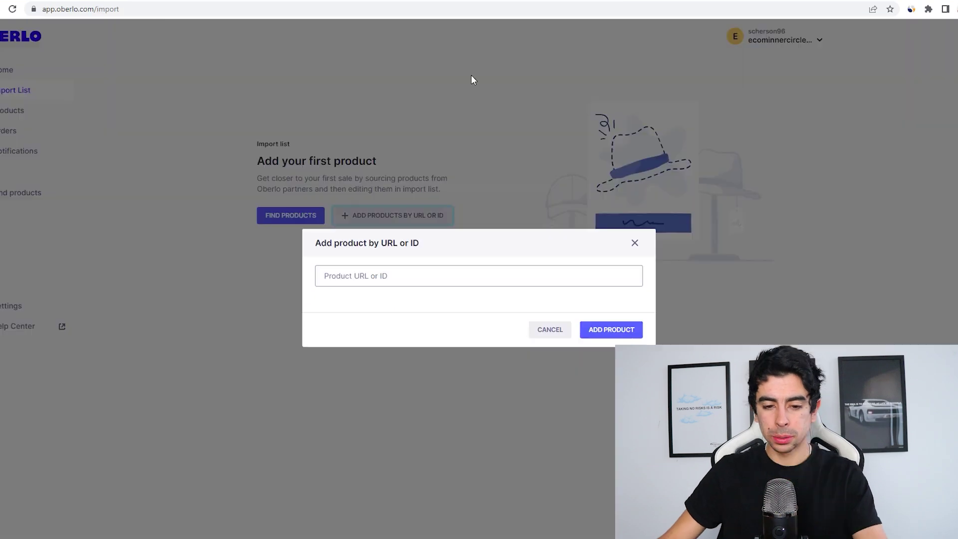
{"action": "left_click", "coordinate": [415, 276]}
Add the lighter by URL, retitle it Windproof Jet Blue Flame Cigar Lighter, and assign it to the Home page collection.
{"action": "key", "text": "ctrl+v"}
{"action": "left_click", "coordinate": [611, 330]}
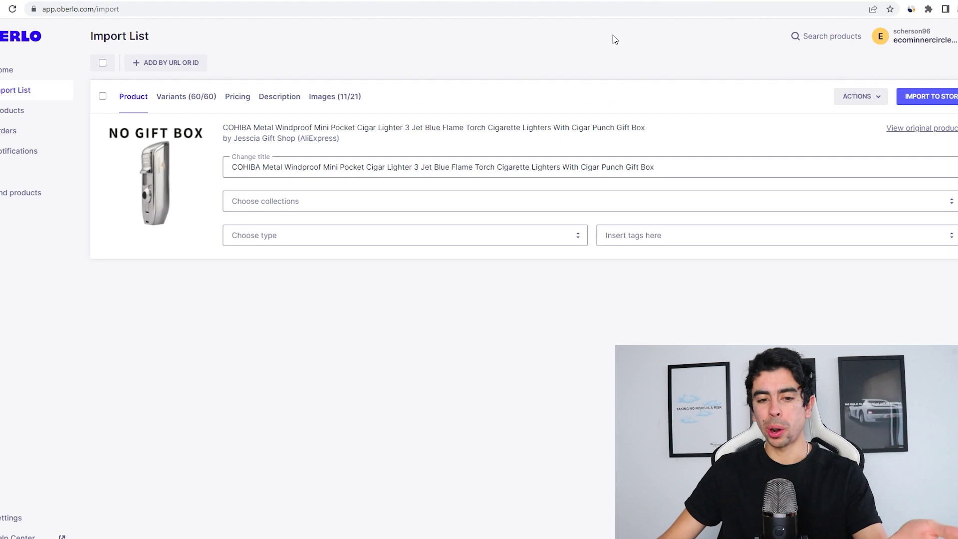
{"action": "double_click", "coordinate": [375, 167]}
{"action": "key", "text": "ctrl+a"}
{"action": "type", "text": "Windpr"}
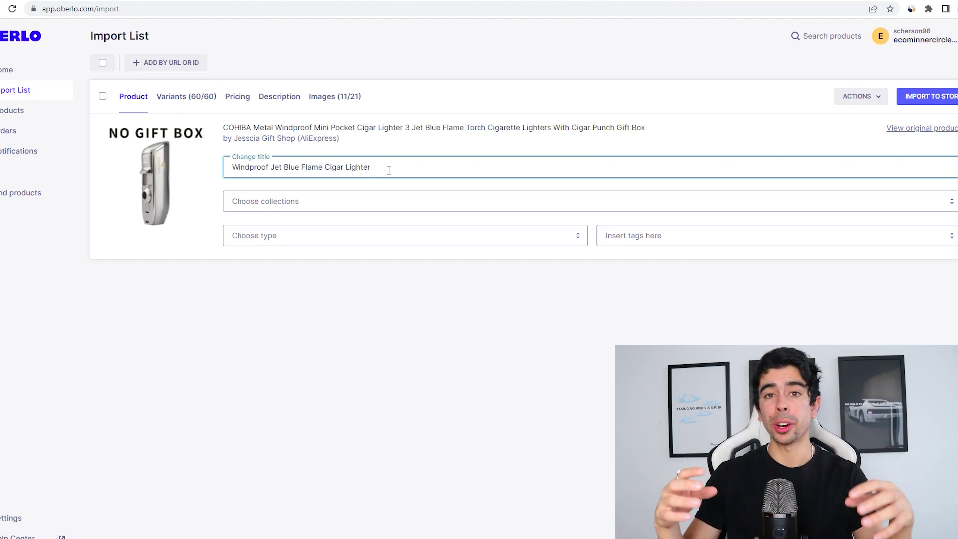
{"action": "left_click", "coordinate": [306, 197]}
{"action": "left_click", "coordinate": [321, 233]}
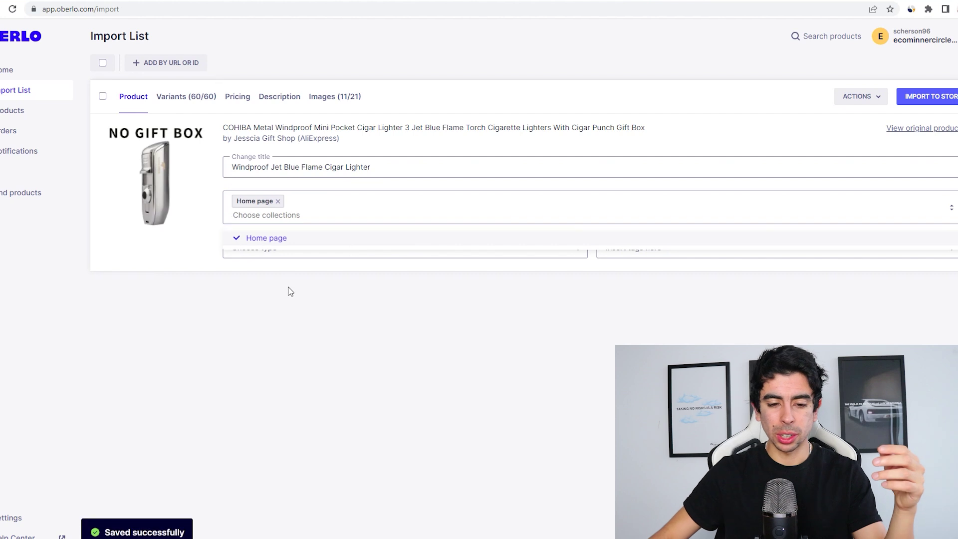
{"action": "left_click", "coordinate": [289, 291]}
Disable all lighter variants, then re-enable chosen ones like Black with box from United States.
{"action": "left_click", "coordinate": [174, 96]}
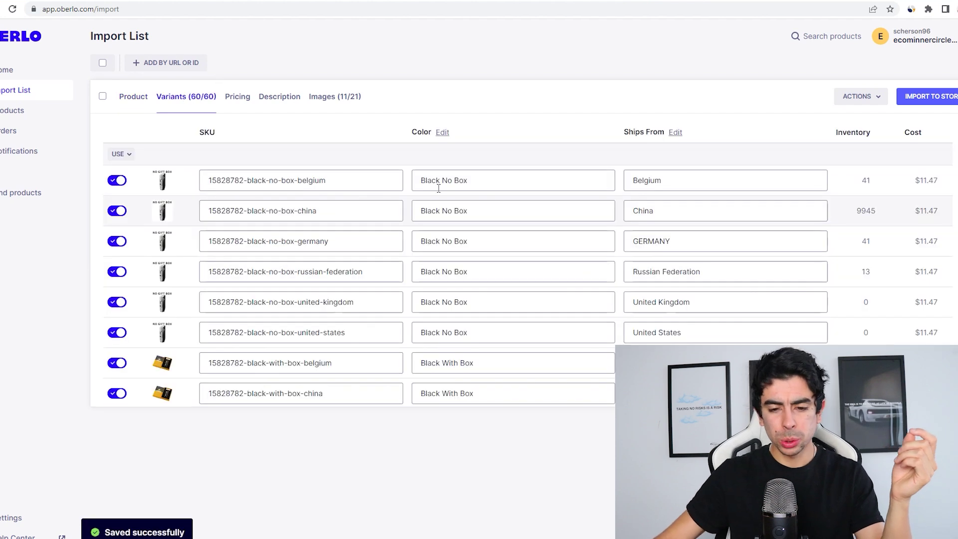
{"action": "left_click", "coordinate": [122, 156]}
{"action": "left_click", "coordinate": [131, 175]}
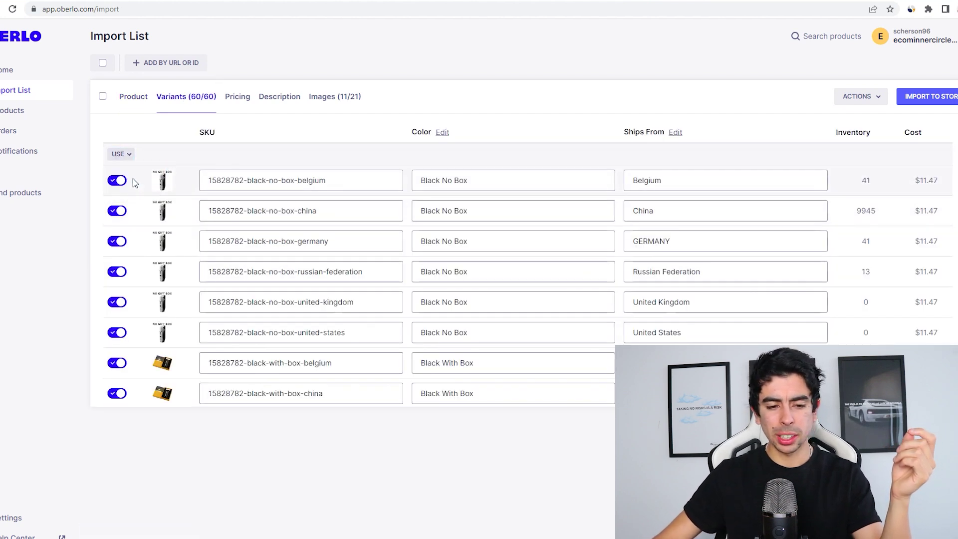
{"action": "left_click", "coordinate": [146, 188]}
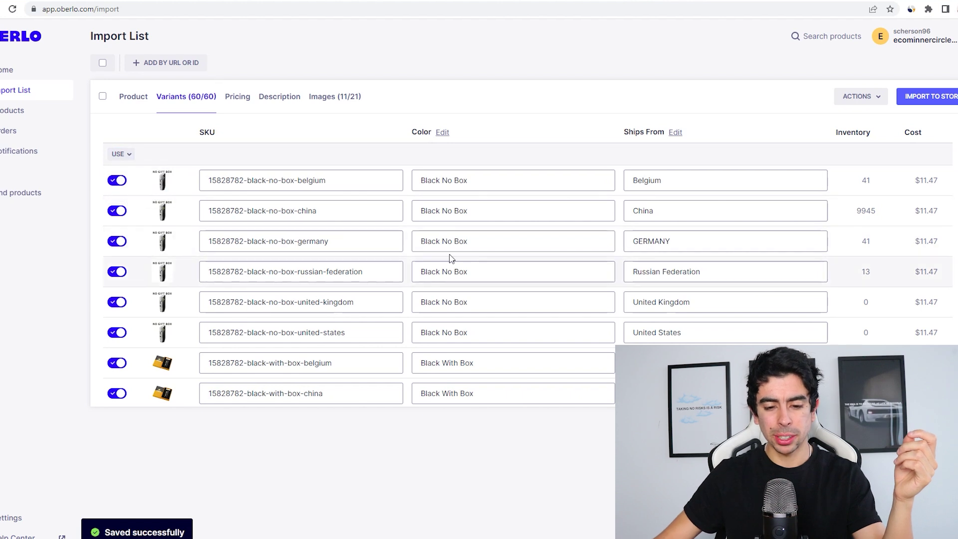
{"action": "scroll", "coordinate": [567, 294], "scroll_direction": "down", "scroll_amount": 5}
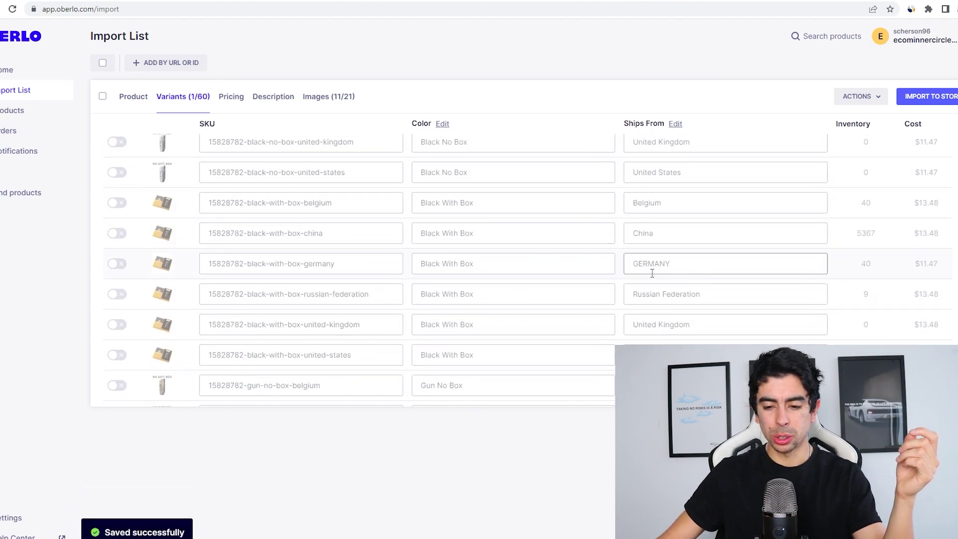
{"action": "left_click", "coordinate": [118, 301]}
{"action": "scroll", "coordinate": [125, 250], "scroll_direction": "down", "scroll_amount": 6}
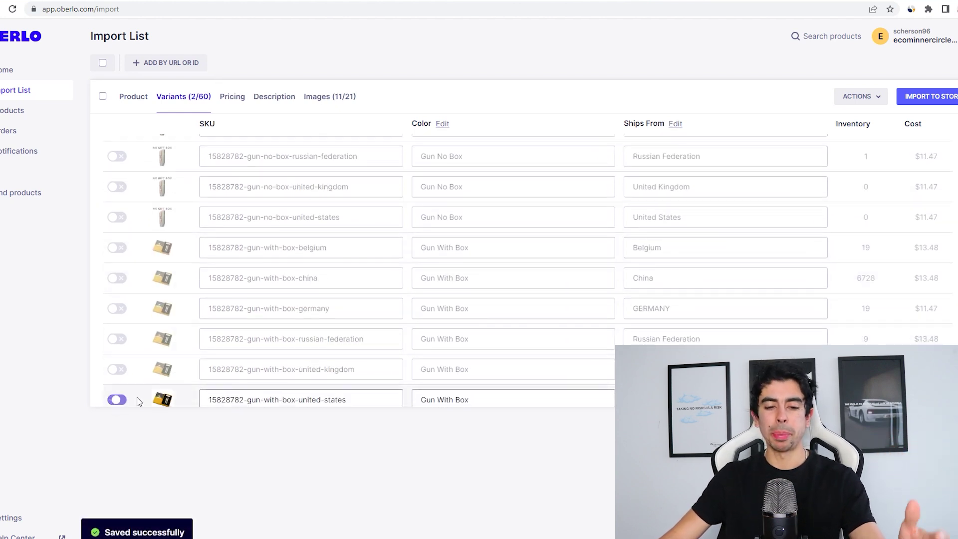
{"action": "scroll", "coordinate": [182, 377], "scroll_direction": "up", "scroll_amount": 10}
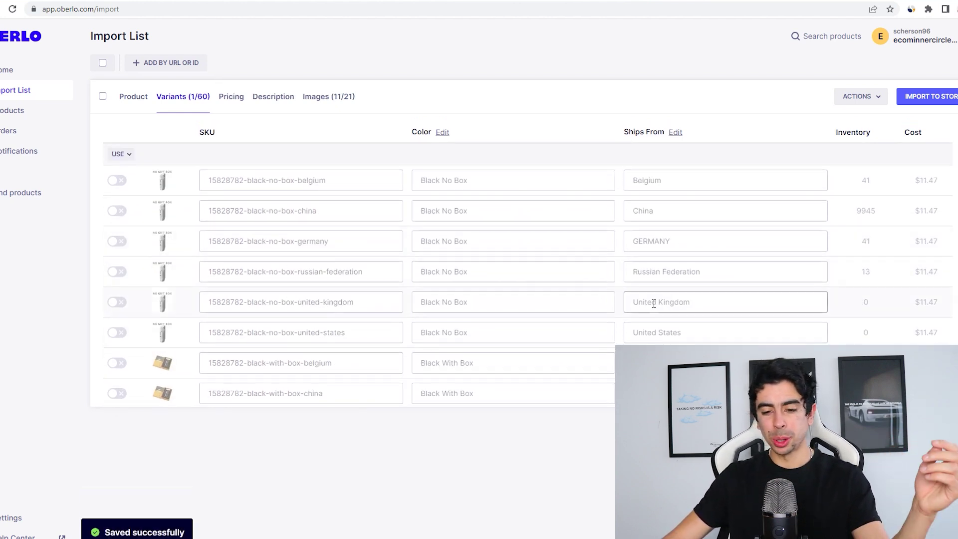
{"action": "scroll", "coordinate": [430, 330], "scroll_direction": "down", "scroll_amount": 15}
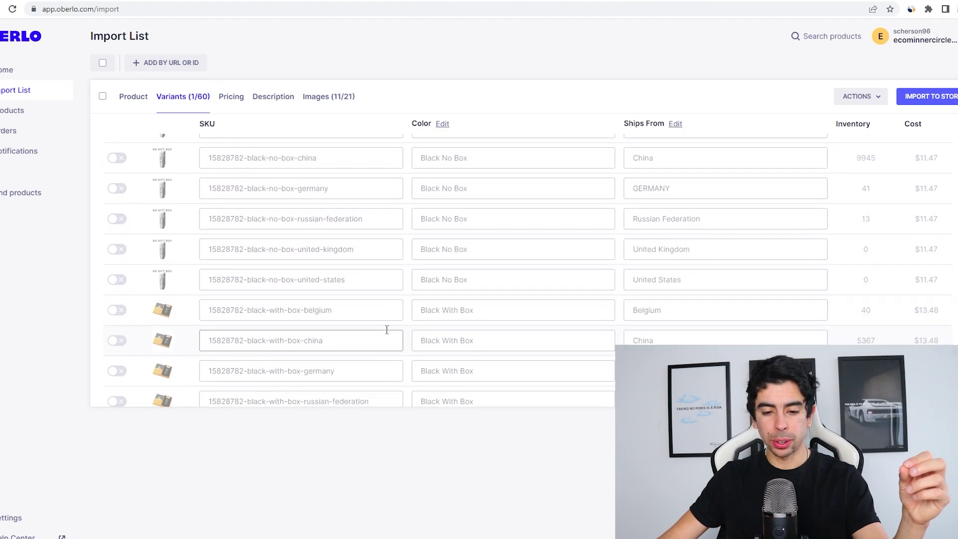
{"action": "scroll", "coordinate": [327, 298], "scroll_direction": "down", "scroll_amount": 4}
{"action": "scroll", "coordinate": [332, 295], "scroll_direction": "up", "scroll_amount": 5}
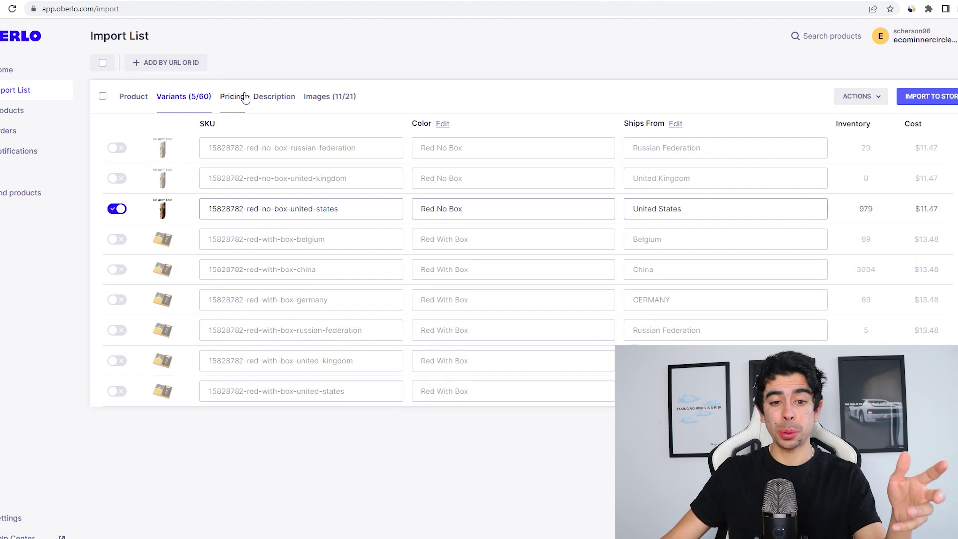
Review the variant pricing, then delete all of the supplier's imported description text.
{"action": "left_click", "coordinate": [244, 98]}
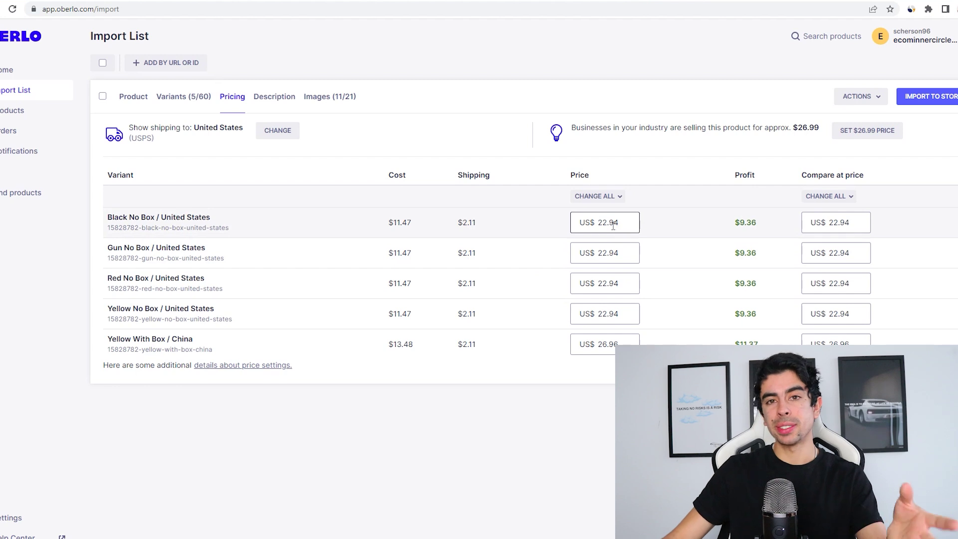
{"action": "left_click", "coordinate": [613, 199]}
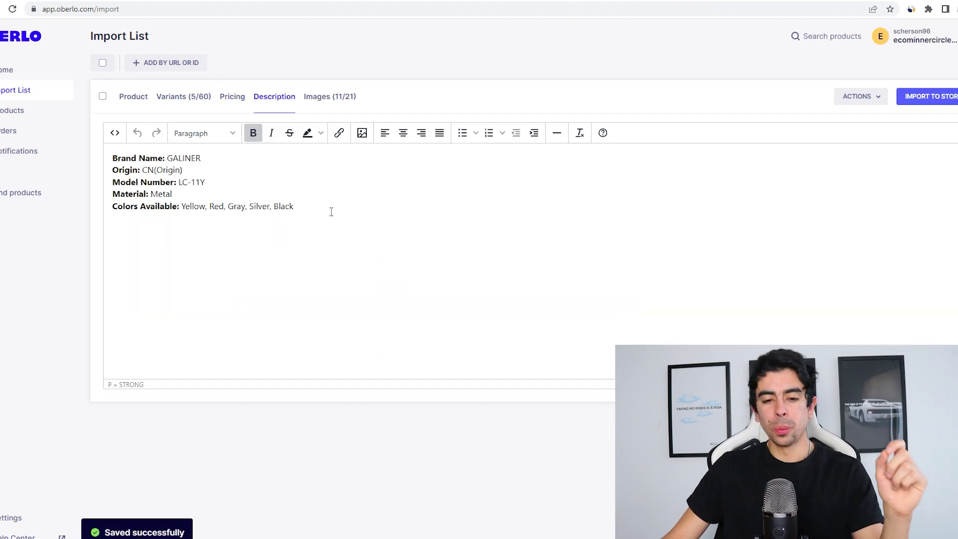
{"action": "key", "text": "ctrl+a"}
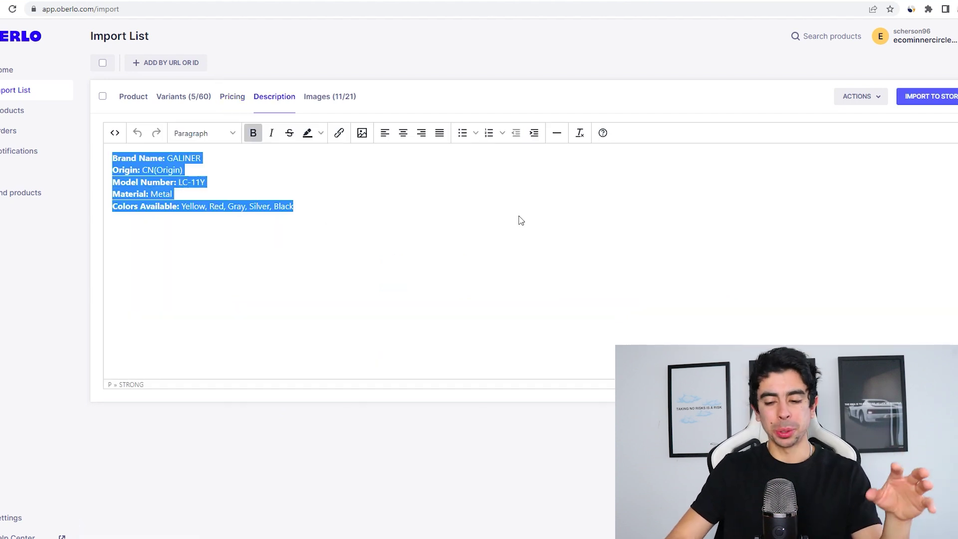
{"action": "key", "text": "BackSpace"}
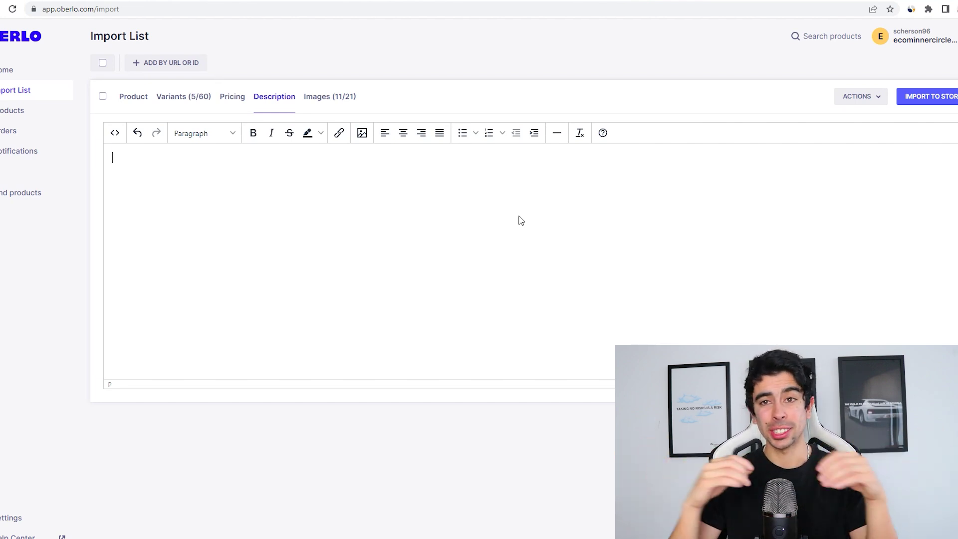
Exclude the gift-box and no-gift-box images, keeping the in-hand, wood-background and 79mm size photos.
{"action": "left_click", "coordinate": [326, 99]}
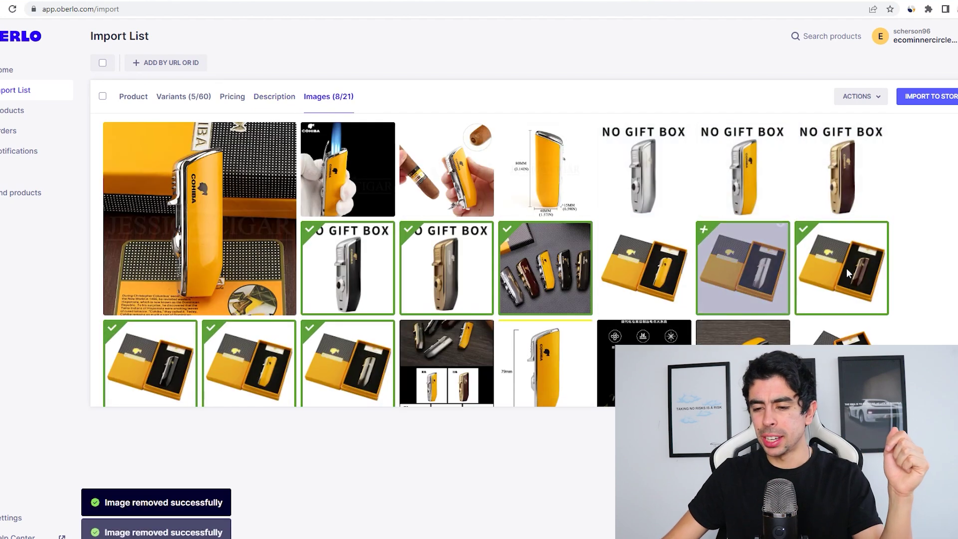
{"action": "left_click", "coordinate": [849, 274]}
{"action": "left_click", "coordinate": [446, 270]}
{"action": "left_click", "coordinate": [348, 269]}
{"action": "left_click", "coordinate": [460, 179]}
{"action": "scroll", "coordinate": [671, 225], "scroll_direction": "down", "scroll_amount": 1}
{"action": "left_click", "coordinate": [150, 346]}
{"action": "left_click", "coordinate": [249, 346]}
{"action": "left_click", "coordinate": [348, 346]}
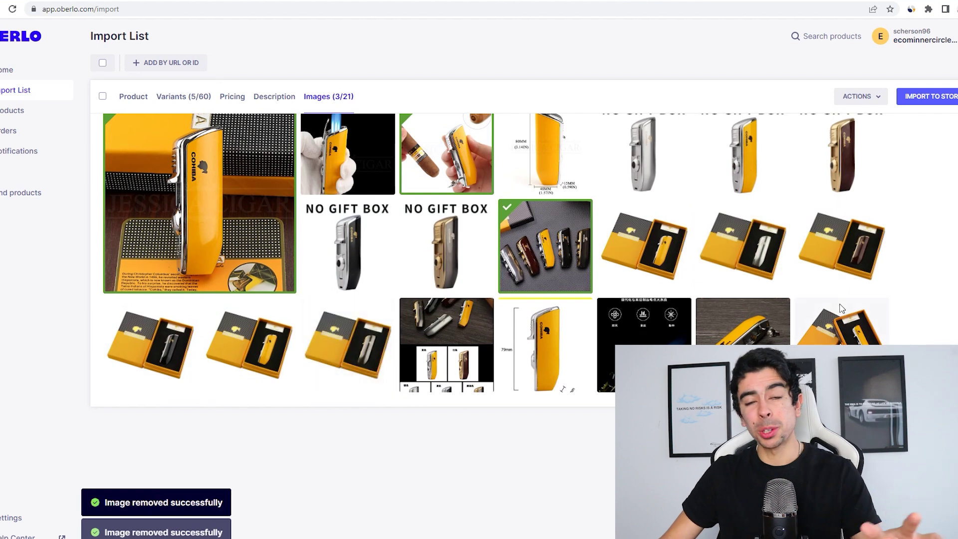
{"action": "left_click", "coordinate": [743, 322]}
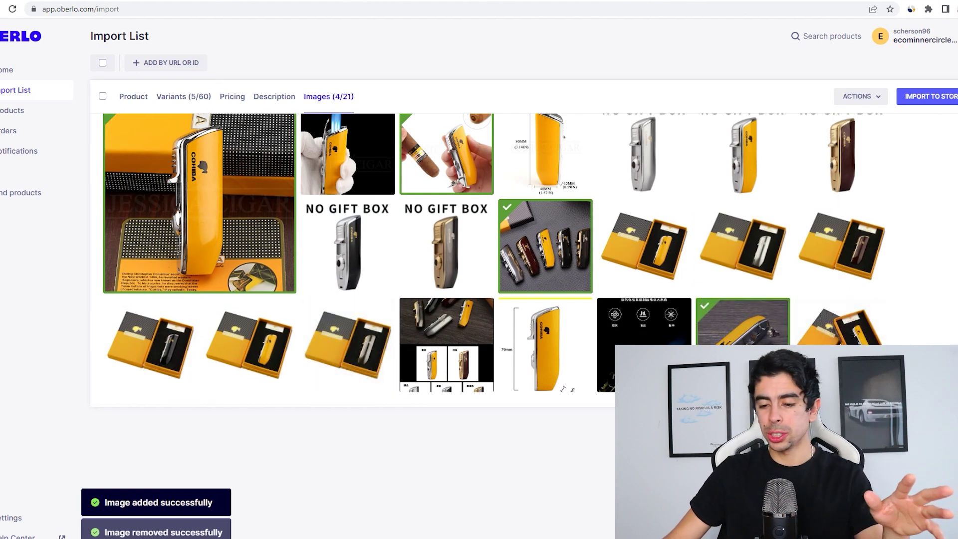
{"action": "left_click", "coordinate": [581, 331]}
{"action": "scroll", "coordinate": [699, 332], "scroll_direction": "up", "scroll_amount": 1}
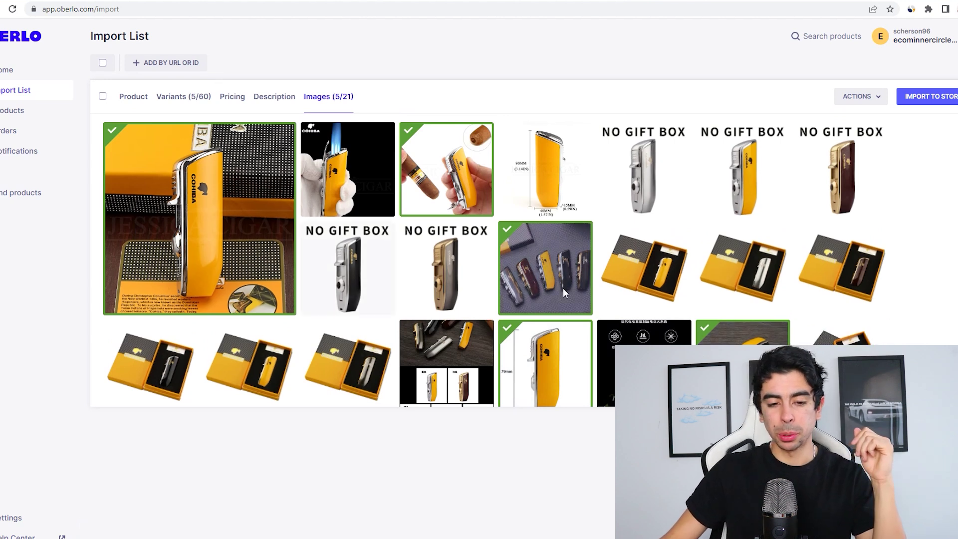
{"action": "scroll", "coordinate": [554, 269], "scroll_direction": "down", "scroll_amount": 1}
{"action": "scroll", "coordinate": [891, 130], "scroll_direction": "up", "scroll_amount": 1}
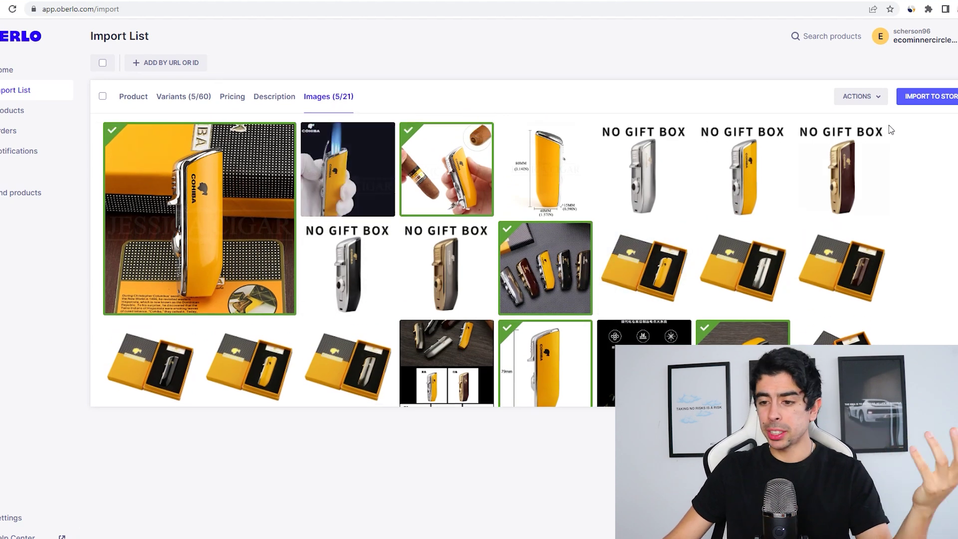
Import the lighter to the Shopify store as an active product.
{"action": "left_click", "coordinate": [939, 96]}
{"action": "left_click", "coordinate": [335, 315]}
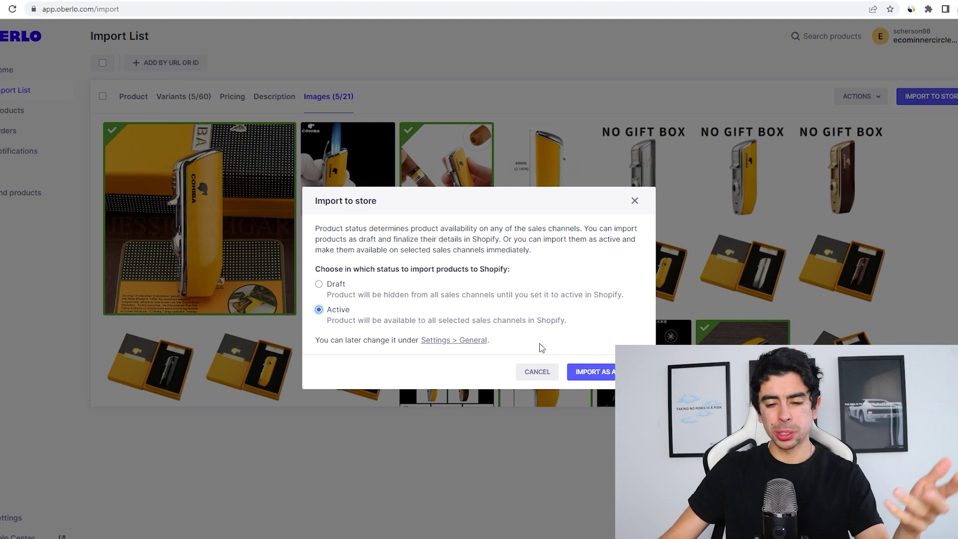
{"action": "left_click", "coordinate": [592, 371]}
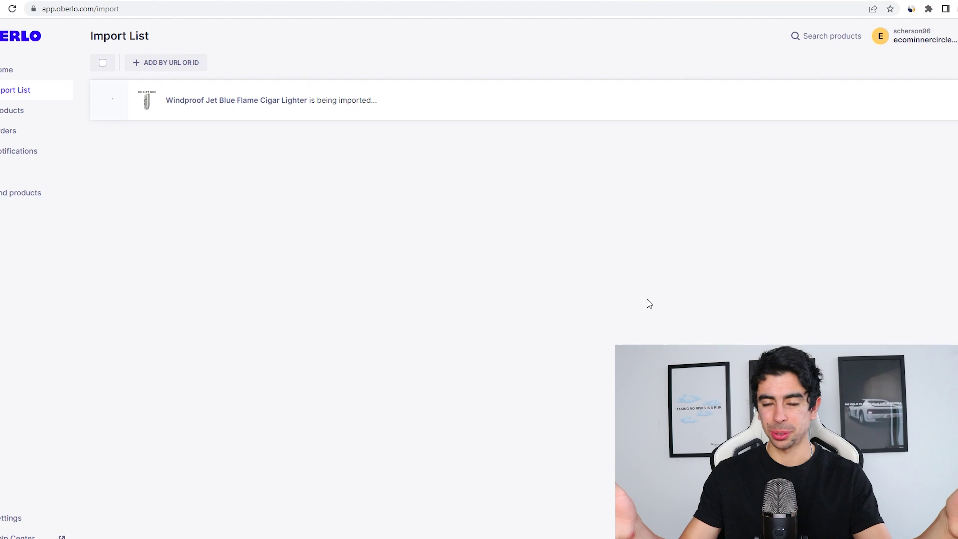
Open the lighter in Shopify and delete its fifth media image.
{"action": "left_click", "coordinate": [588, 2]}
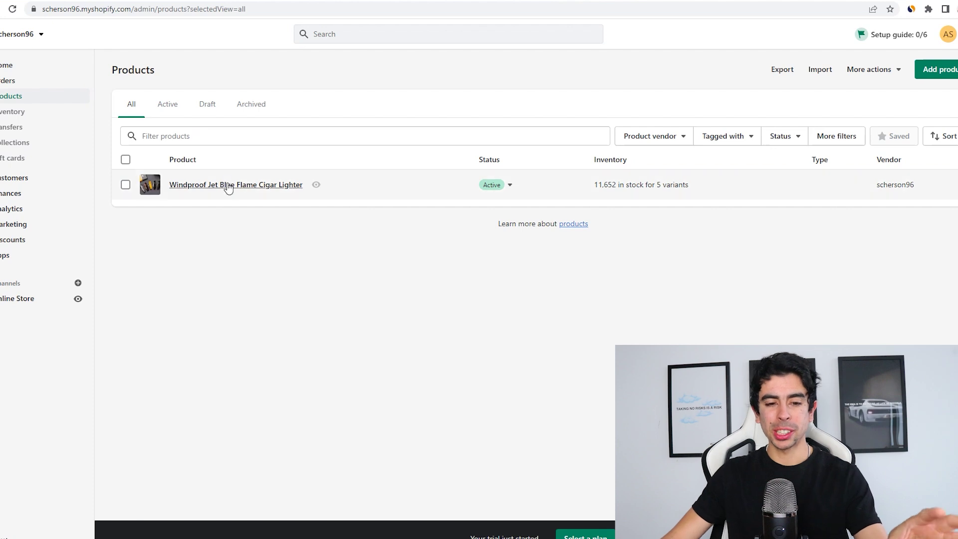
{"action": "left_click", "coordinate": [228, 185]}
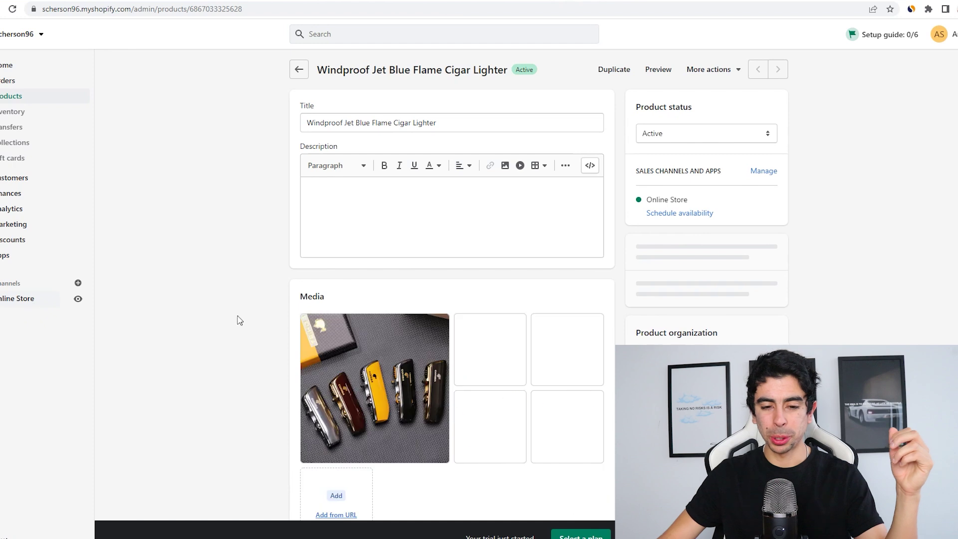
{"action": "scroll", "coordinate": [539, 295], "scroll_direction": "down", "scroll_amount": 2}
{"action": "left_click", "coordinate": [541, 294]}
{"action": "left_click", "coordinate": [590, 190]}
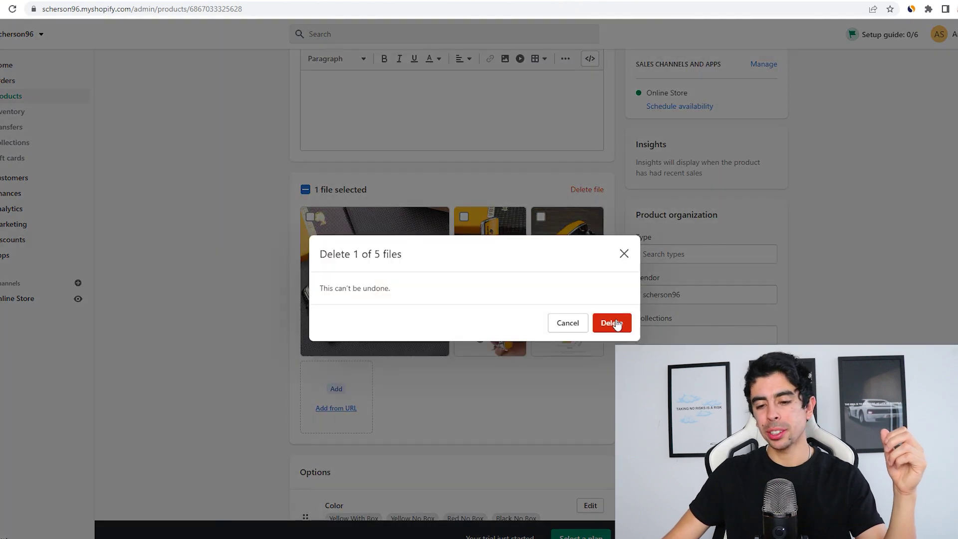
{"action": "left_click", "coordinate": [613, 324]}
Rename the Color values to Yellow, Red Wood, Black and Gun Metal, and save.
{"action": "scroll", "coordinate": [622, 280], "scroll_direction": "down", "scroll_amount": 4}
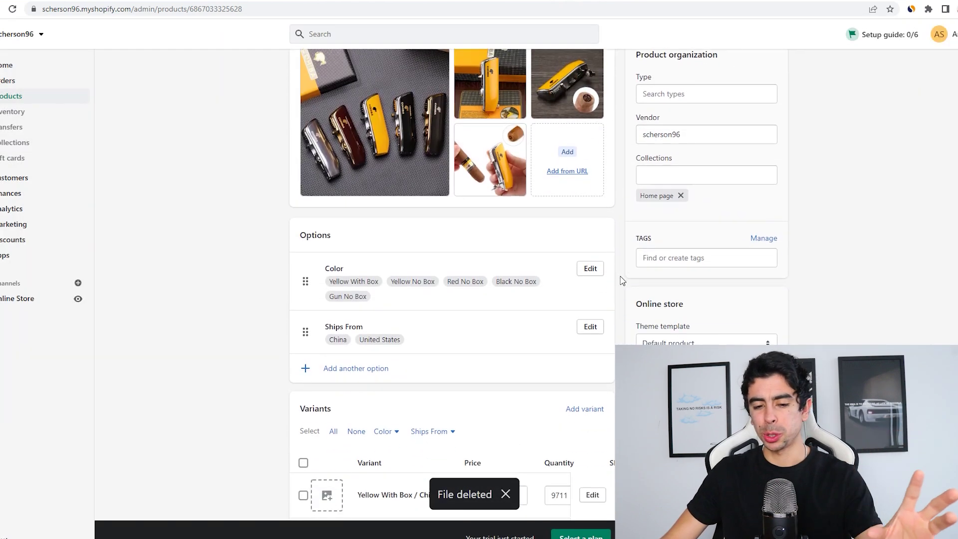
{"action": "left_click", "coordinate": [590, 215]}
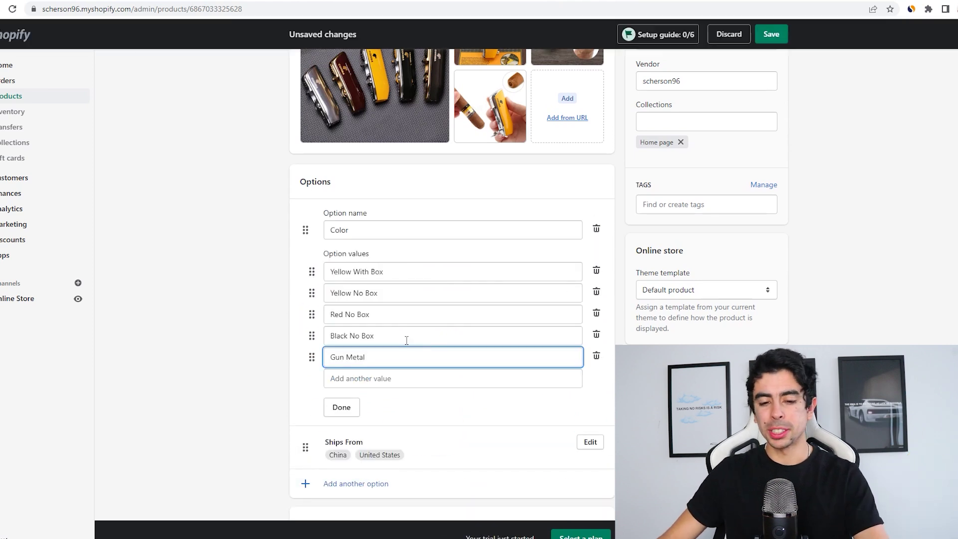
{"action": "left_click_drag", "start_coordinate": [374, 336], "coordinate": [349, 336]}
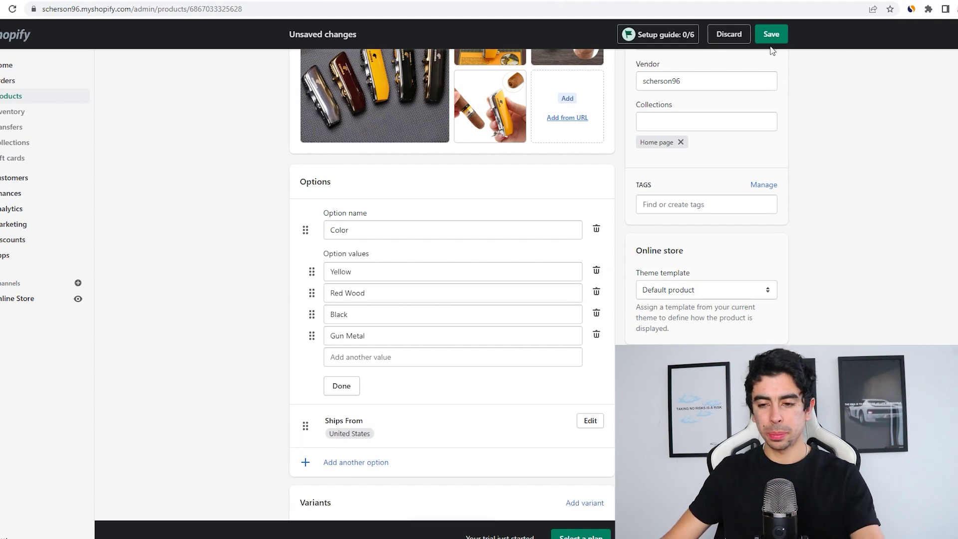
{"action": "left_click", "coordinate": [772, 33]}
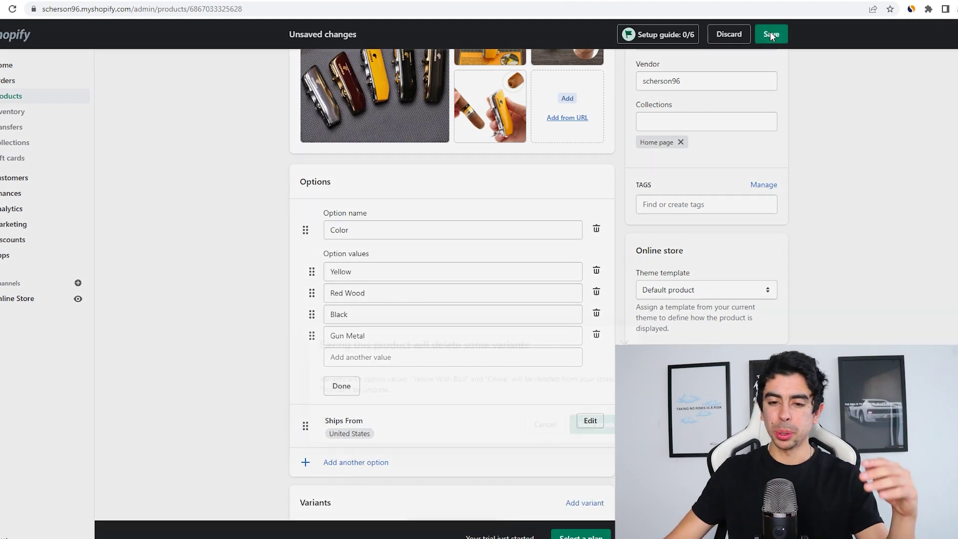
{"action": "left_click", "coordinate": [599, 328]}
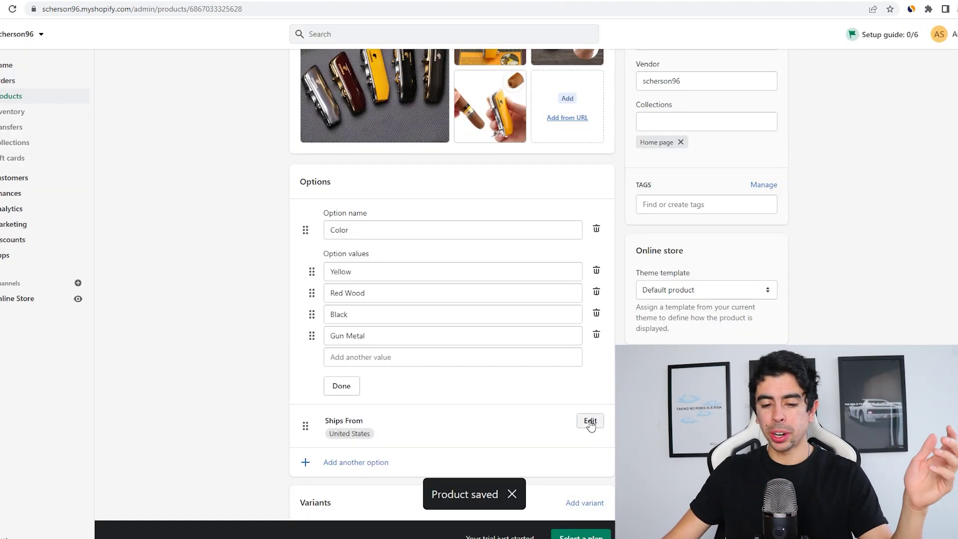
Delete the Ships From option from the lighter.
{"action": "left_click", "coordinate": [590, 421]}
{"action": "scroll", "coordinate": [624, 253], "scroll_direction": "down", "scroll_amount": 4}
{"action": "left_click", "coordinate": [597, 224]}
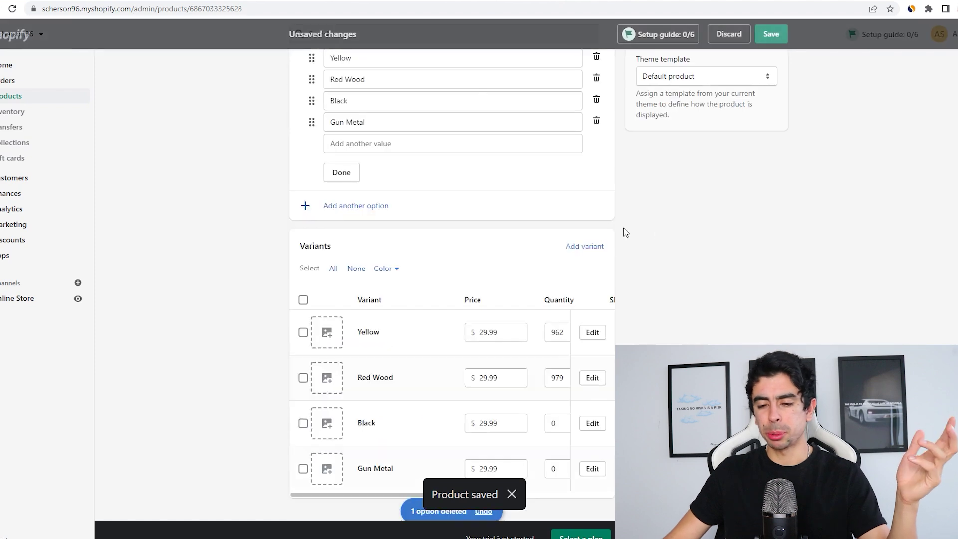
Save the lighter without Ships From and scroll through its $29.99 store page preview.
{"action": "scroll", "coordinate": [612, 226], "scroll_direction": "up", "scroll_amount": 4}
{"action": "left_click", "coordinate": [771, 34]}
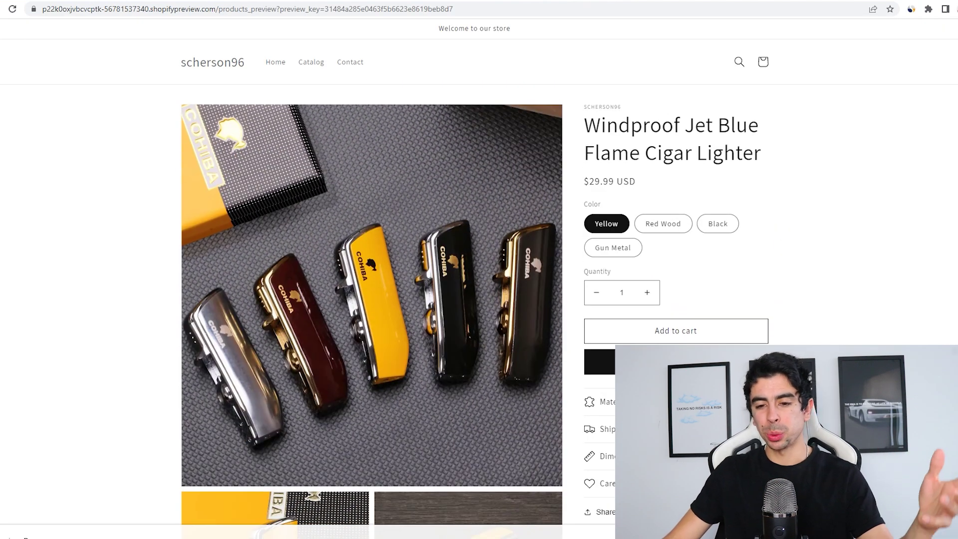
{"action": "scroll", "coordinate": [877, 331], "scroll_direction": "down", "scroll_amount": 1}
{"action": "scroll", "coordinate": [877, 331], "scroll_direction": "up", "scroll_amount": 1}
{"action": "scroll", "coordinate": [780, 327], "scroll_direction": "down", "scroll_amount": 1}
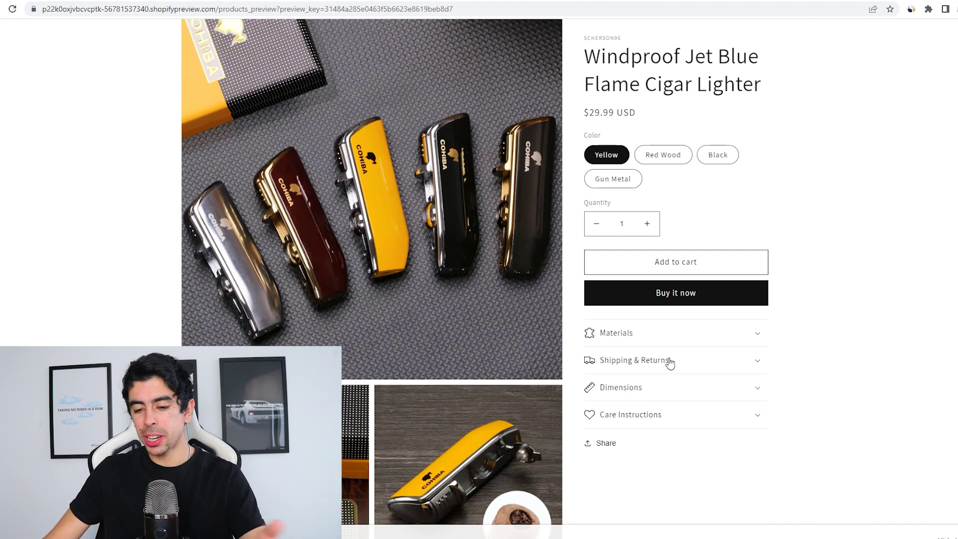
{"action": "scroll", "coordinate": [666, 219], "scroll_direction": "up", "scroll_amount": 2}
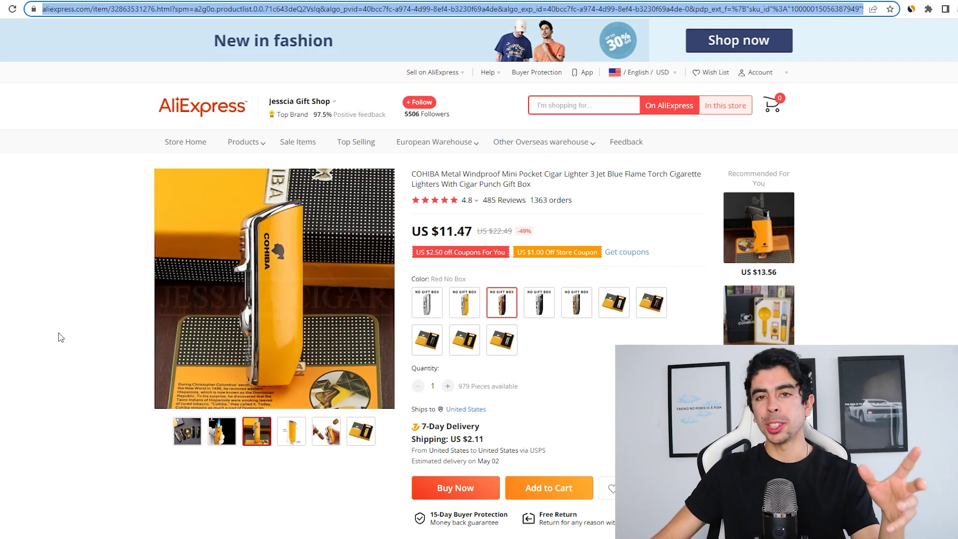
Check the lighter seller's store and overseas warehouse options, start a new Shopify product, and switch to Alibaba.com.
{"action": "scroll", "coordinate": [65, 340], "scroll_direction": "down", "scroll_amount": 6}
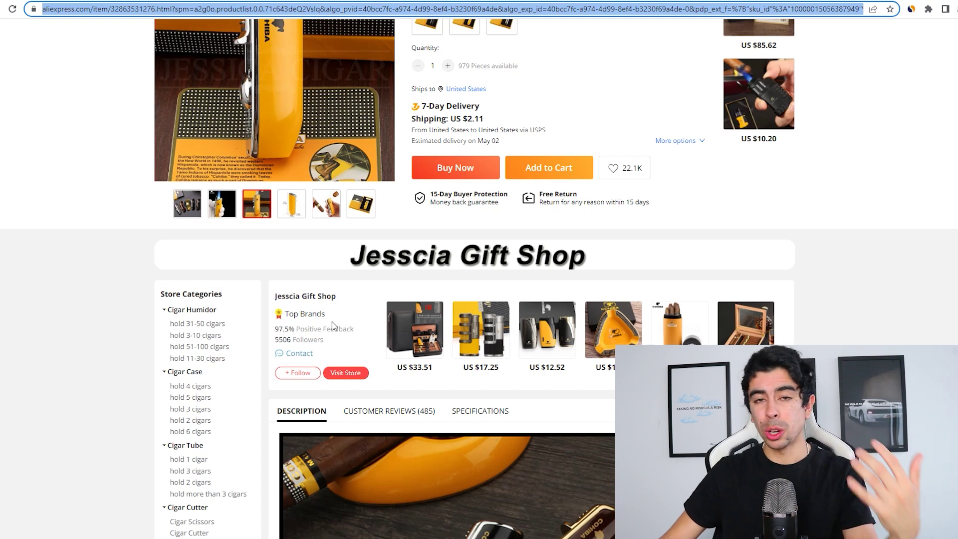
{"action": "scroll", "coordinate": [334, 326], "scroll_direction": "up", "scroll_amount": 4}
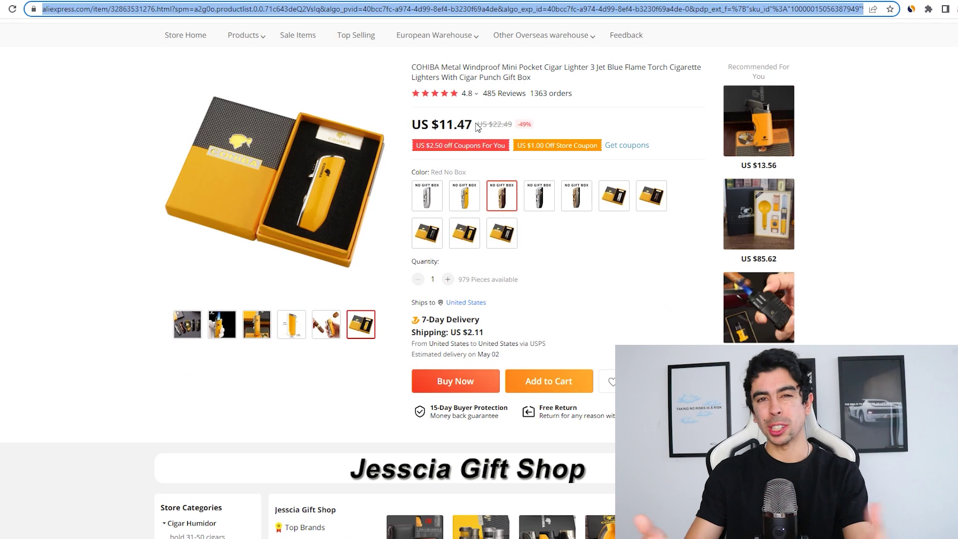
{"action": "left_click", "coordinate": [539, 35]}
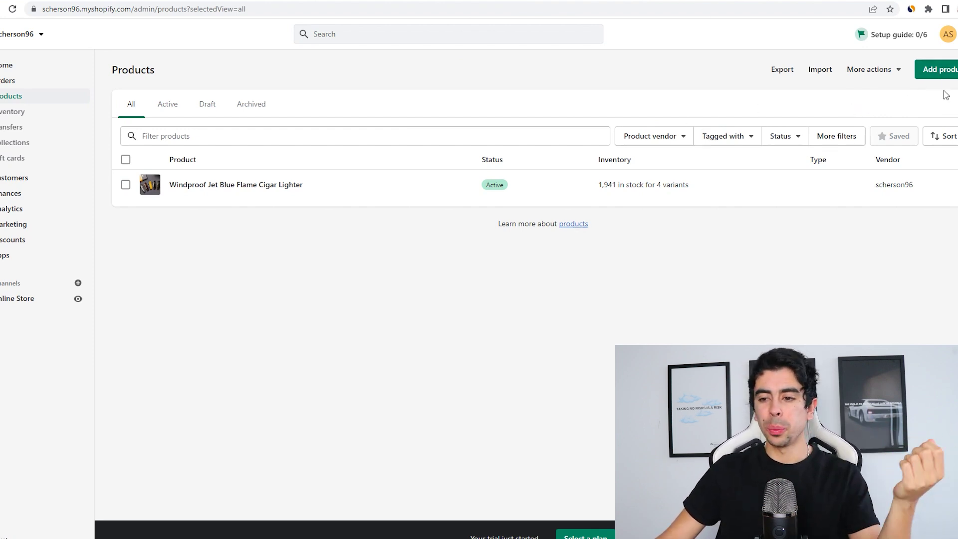
{"action": "left_click", "coordinate": [938, 71]}
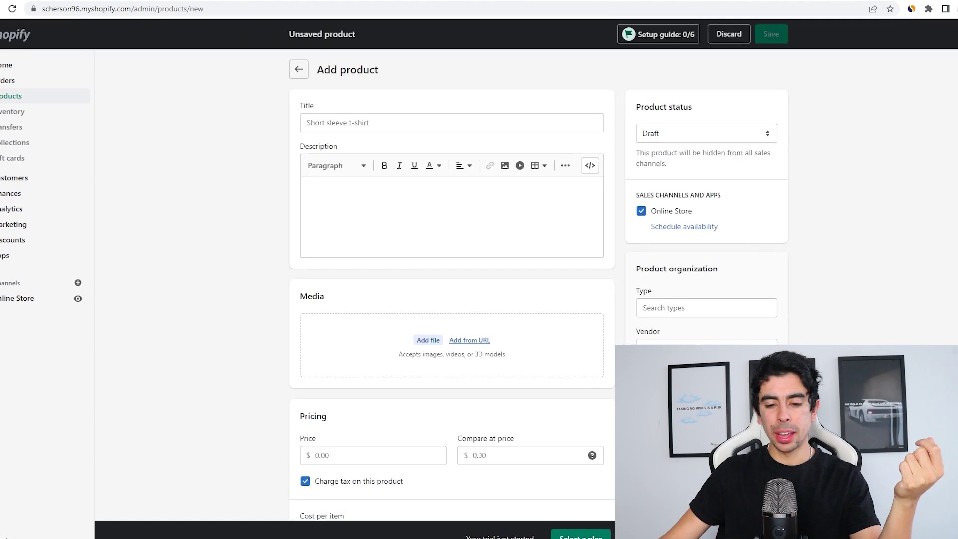
{"action": "left_click", "coordinate": [579, 1]}
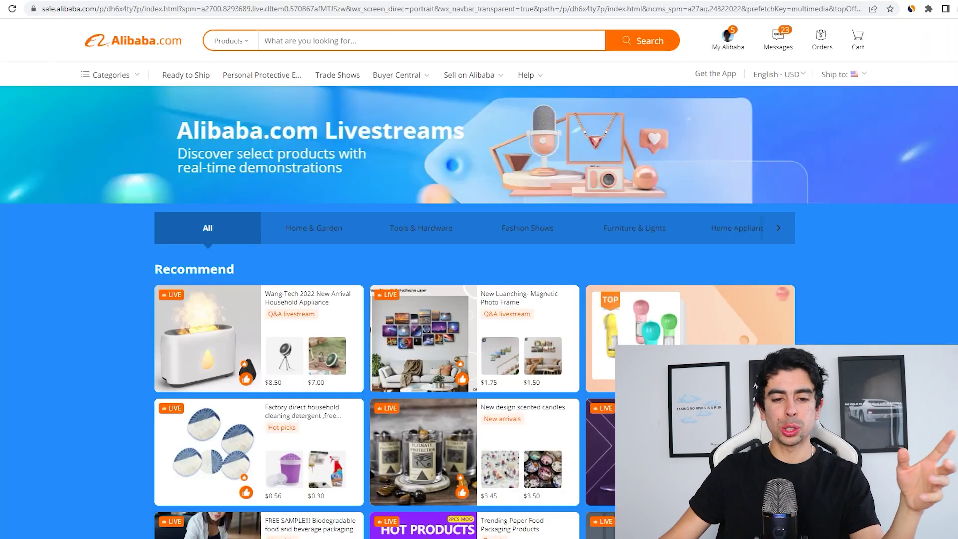
Go to the Alibaba.com home page.
{"action": "left_click", "coordinate": [118, 42]}
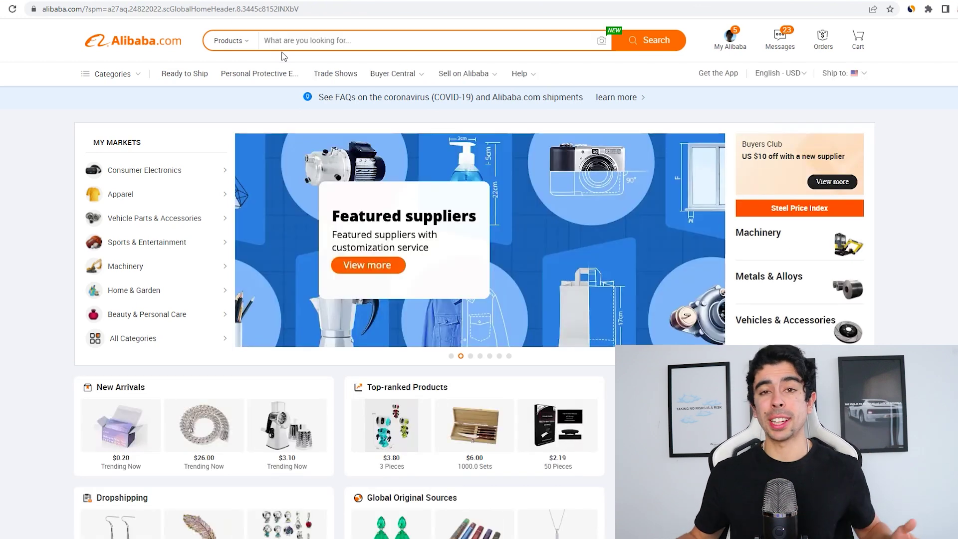
{"action": "scroll", "coordinate": [882, 281], "scroll_direction": "down", "scroll_amount": 2}
{"action": "scroll", "coordinate": [882, 280], "scroll_direction": "up", "scroll_amount": 2}
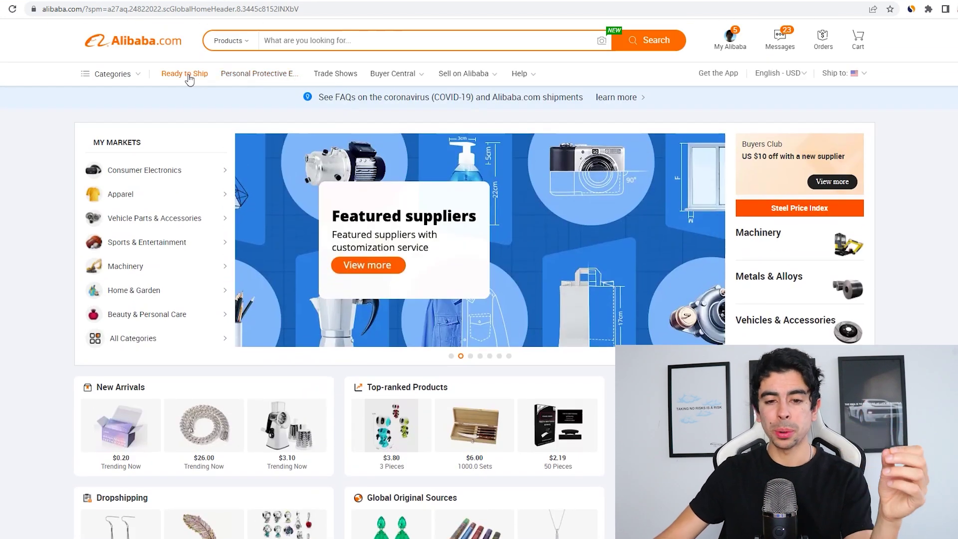
Open the online trade show page and browse its exhibitor product grid.
{"action": "left_click", "coordinate": [329, 80]}
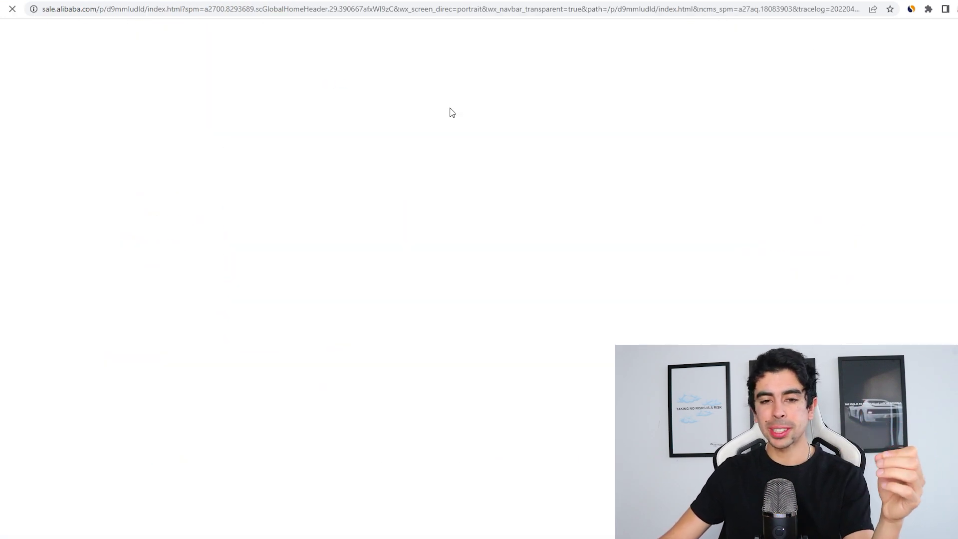
{"action": "scroll", "coordinate": [727, 212], "scroll_direction": "down", "scroll_amount": 1}
{"action": "scroll", "coordinate": [727, 213], "scroll_direction": "down", "scroll_amount": 10}
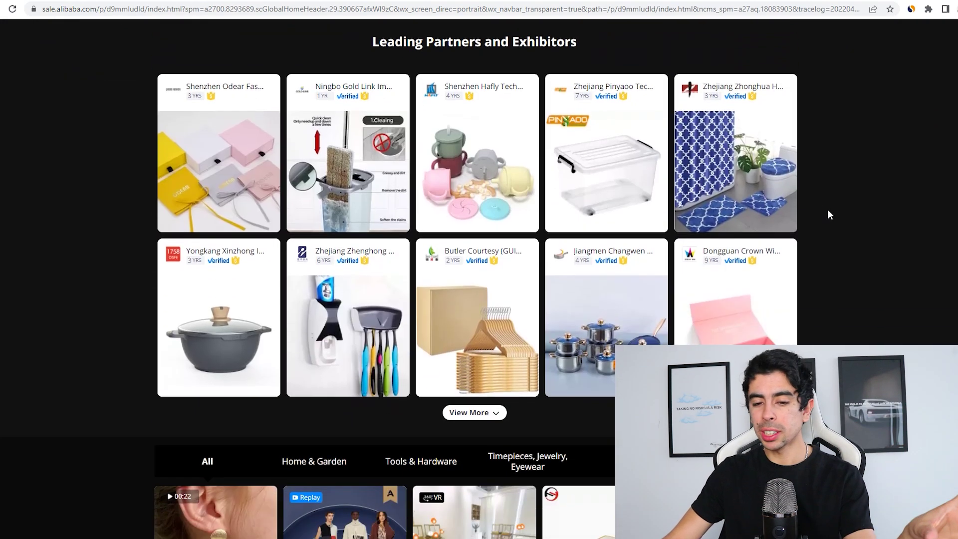
{"action": "scroll", "coordinate": [879, 215], "scroll_direction": "down", "scroll_amount": 3}
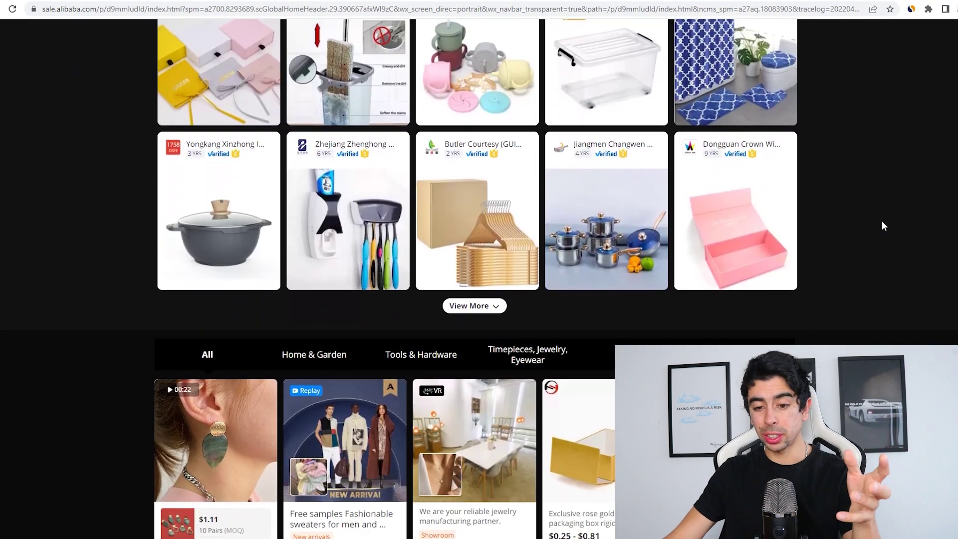
{"action": "scroll", "coordinate": [871, 231], "scroll_direction": "down", "scroll_amount": 5}
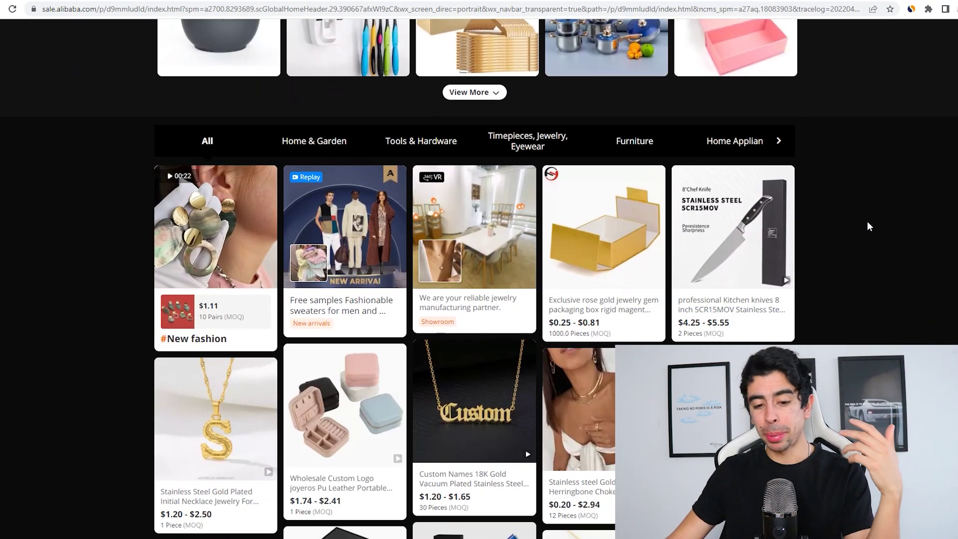
{"action": "scroll", "coordinate": [865, 228], "scroll_direction": "down", "scroll_amount": 1}
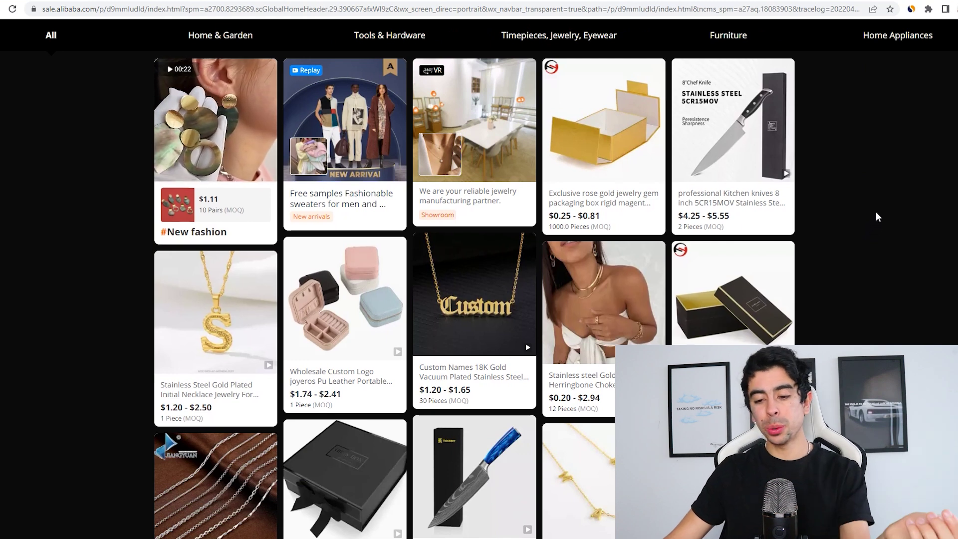
{"action": "scroll", "coordinate": [867, 214], "scroll_direction": "down", "scroll_amount": 4}
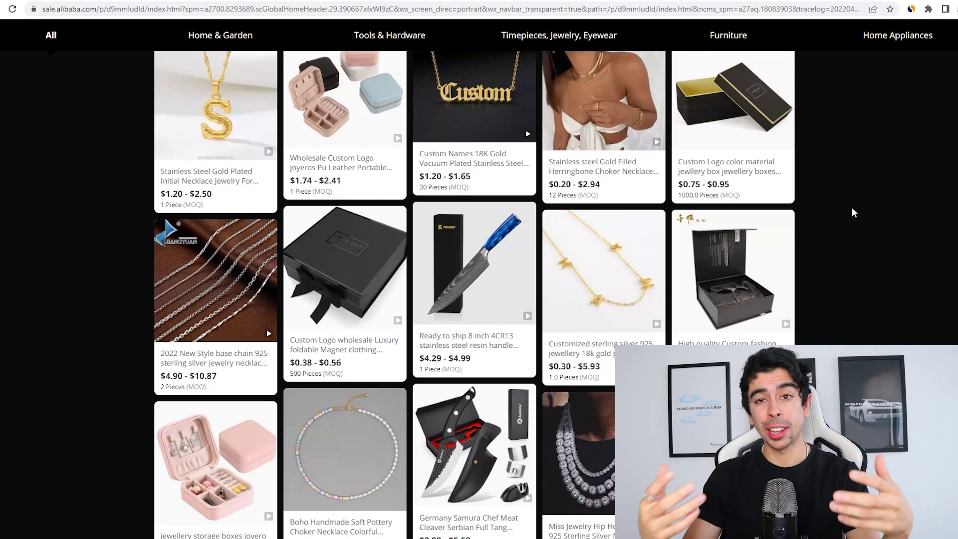
{"action": "scroll", "coordinate": [827, 183], "scroll_direction": "down", "scroll_amount": 1}
{"action": "scroll", "coordinate": [826, 188], "scroll_direction": "down", "scroll_amount": 4}
{"action": "scroll", "coordinate": [826, 188], "scroll_direction": "down", "scroll_amount": 3}
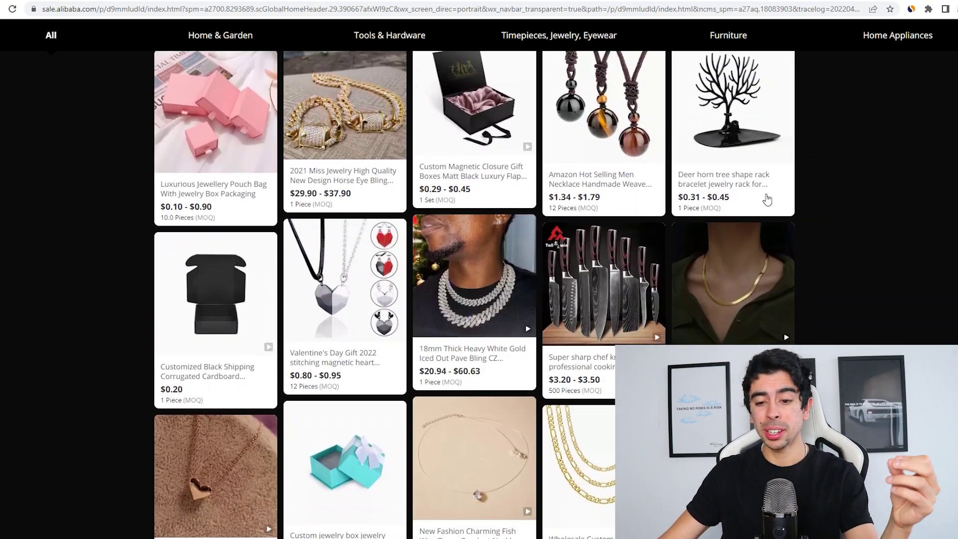
{"action": "scroll", "coordinate": [516, 146], "scroll_direction": "up", "scroll_amount": 15}
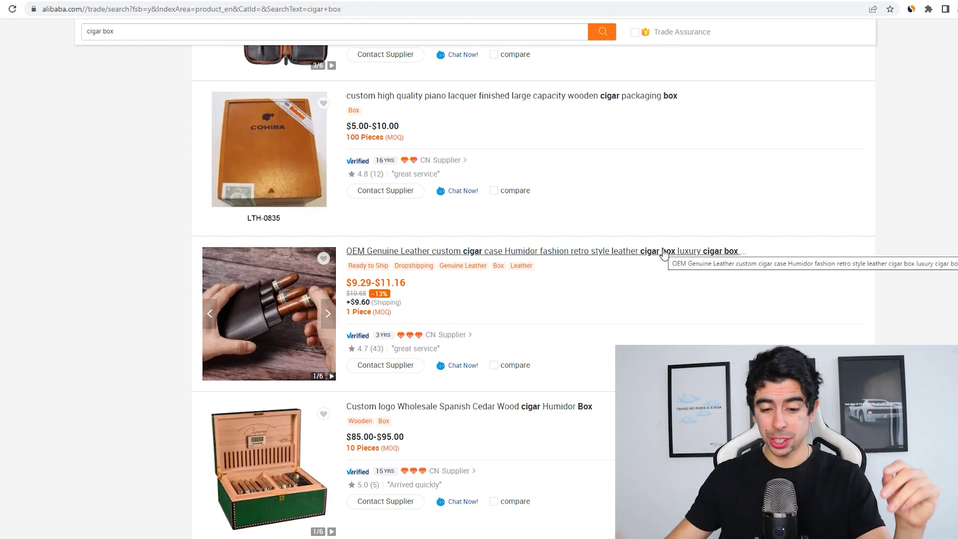
Open the leather cigar case listing, check its 3-day lead time, and save the main photo.
{"action": "scroll", "coordinate": [599, 234], "scroll_direction": "down", "scroll_amount": 1}
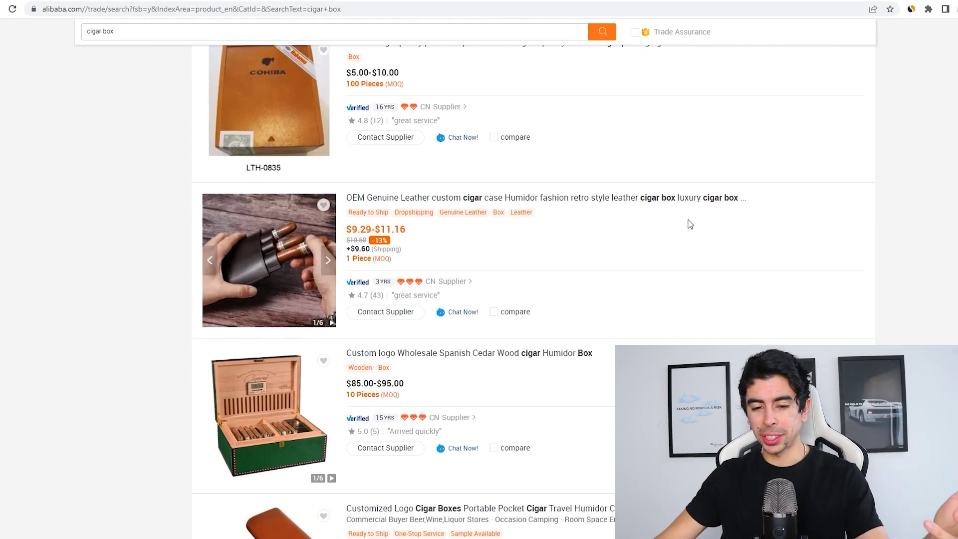
{"action": "left_click", "coordinate": [320, 265]}
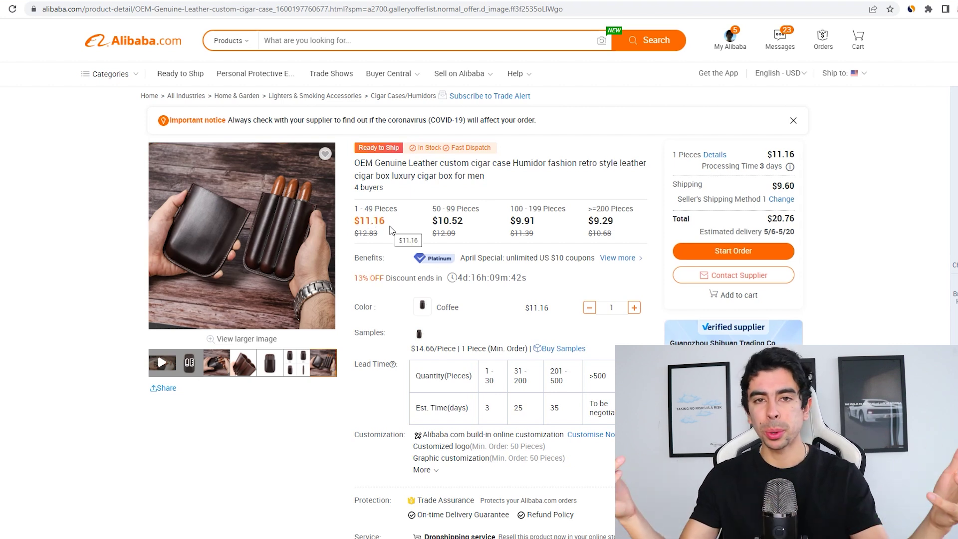
{"action": "double_click", "coordinate": [488, 409]}
{"action": "left_click", "coordinate": [493, 413]}
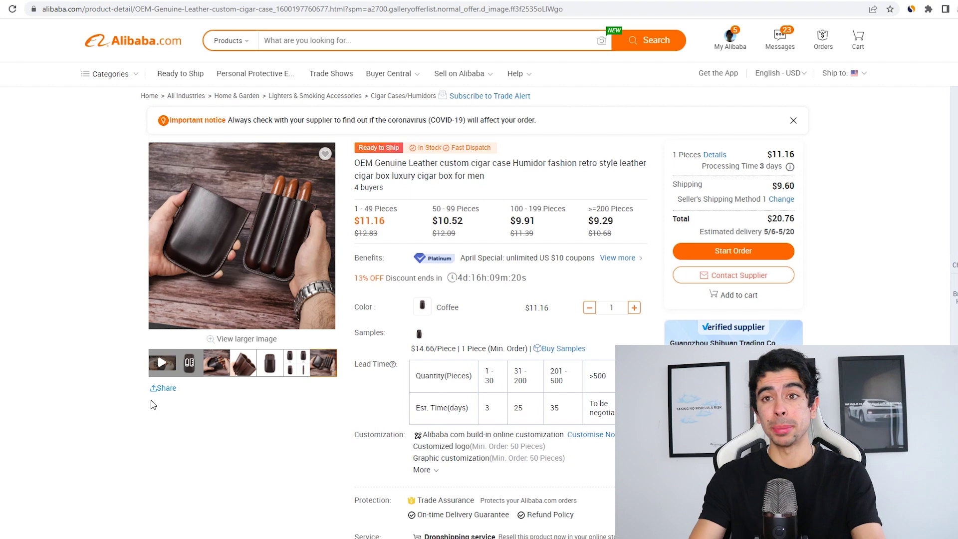
{"action": "right_click", "coordinate": [243, 268]}
{"action": "left_click", "coordinate": [280, 297]}
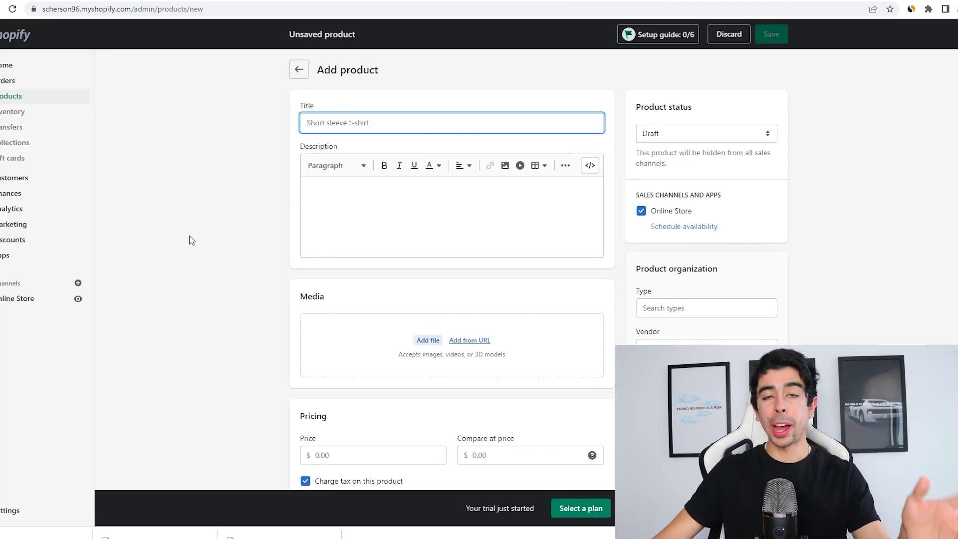
Upload three cigar case photos, title the product 'Genuine Leather Cigar Case', price it $35, and save.
{"action": "left_click", "coordinate": [428, 340]}
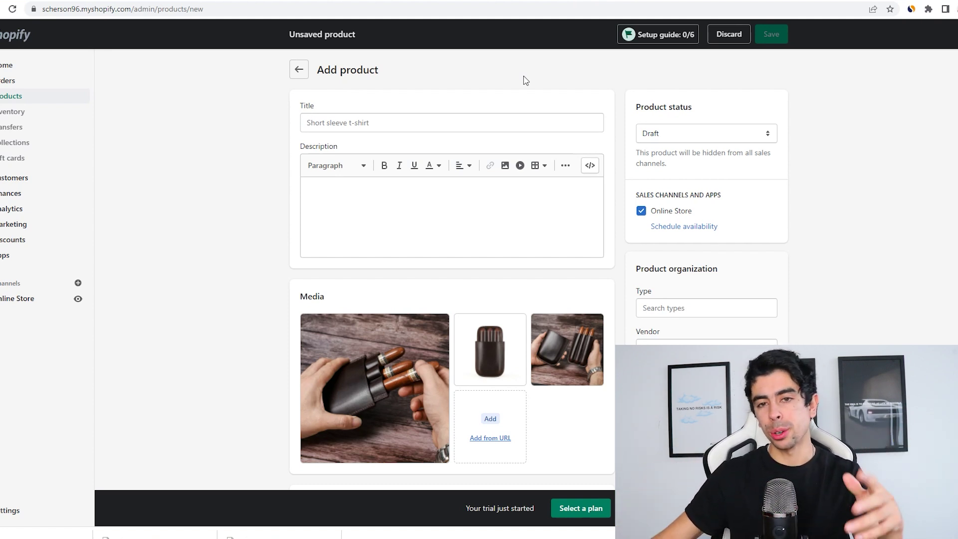
{"action": "left_click", "coordinate": [375, 125]}
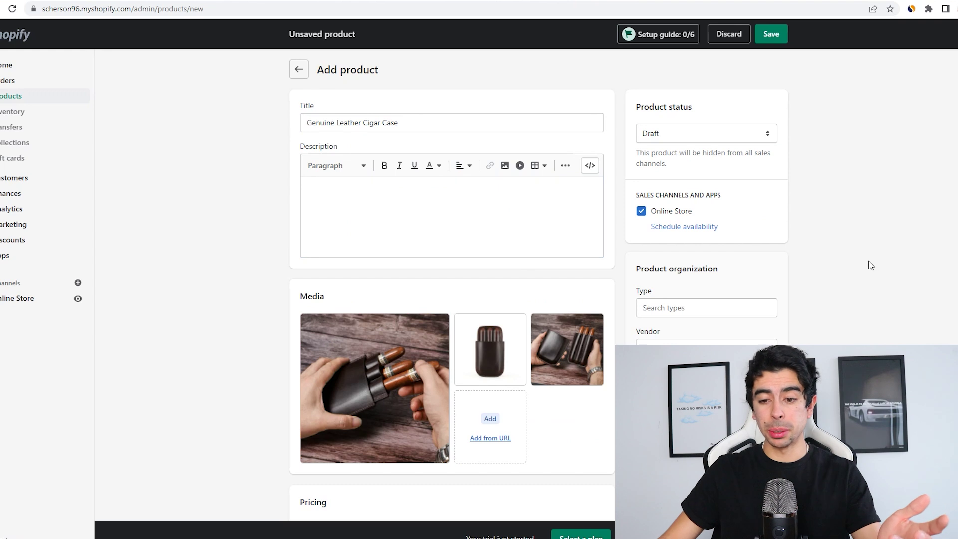
{"action": "scroll", "coordinate": [622, 177], "scroll_direction": "down", "scroll_amount": 1}
{"action": "scroll", "coordinate": [621, 177], "scroll_direction": "down", "scroll_amount": 6}
{"action": "left_click", "coordinate": [399, 228]}
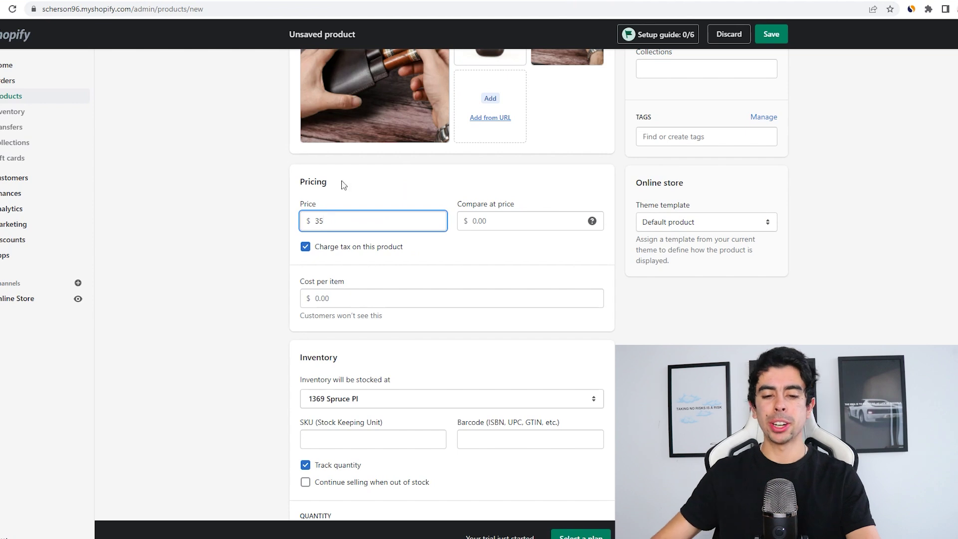
{"action": "key", "text": "ctrl+s"}
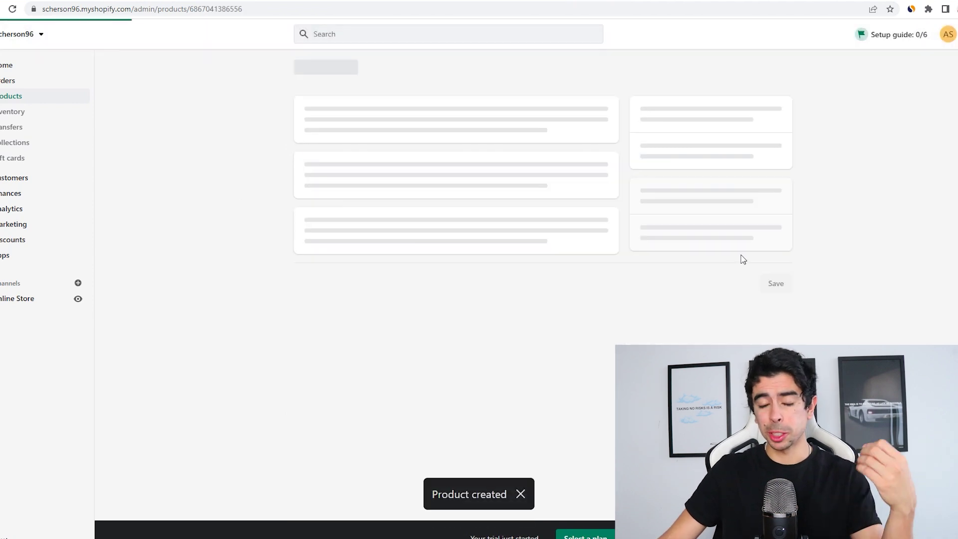
Adjust the cigar case's available stock quantity by 10 units.
{"action": "scroll", "coordinate": [699, 257], "scroll_direction": "down", "scroll_amount": 10}
{"action": "left_click", "coordinate": [589, 306]}
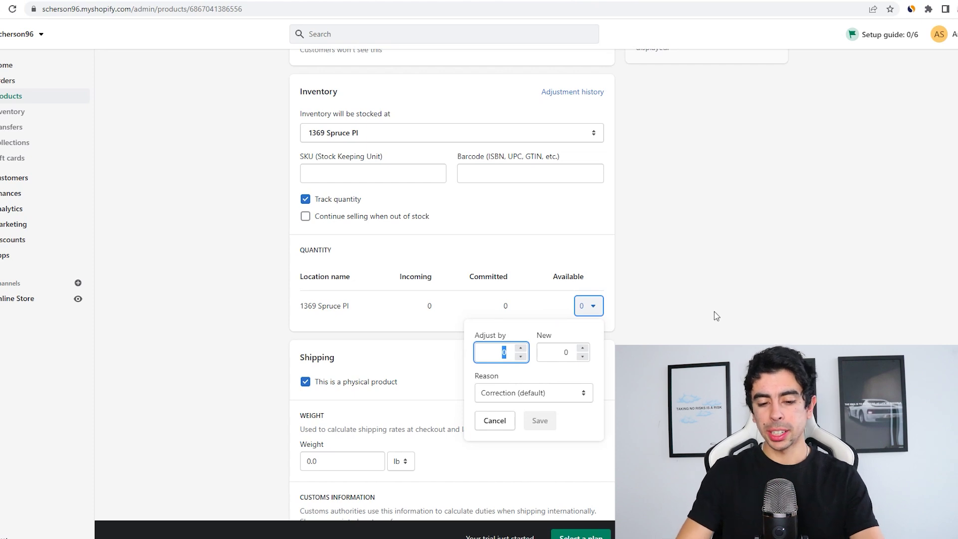
{"action": "type", "text": "10"}
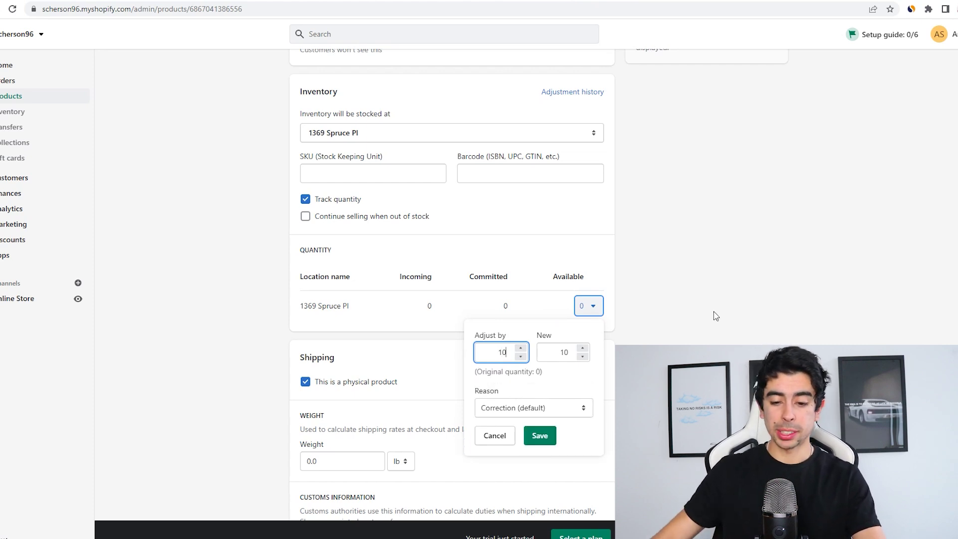
{"action": "left_click", "coordinate": [540, 435]}
Set the product weight to 0.3 kg, save, and change the product status to Active.
{"action": "scroll", "coordinate": [759, 295], "scroll_direction": "down", "scroll_amount": 2}
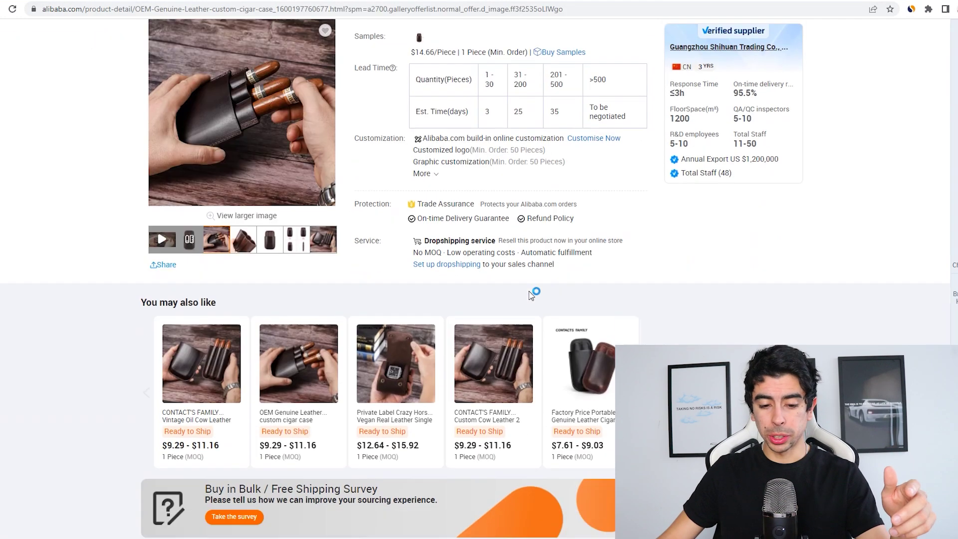
{"action": "scroll", "coordinate": [534, 289], "scroll_direction": "down", "scroll_amount": 10}
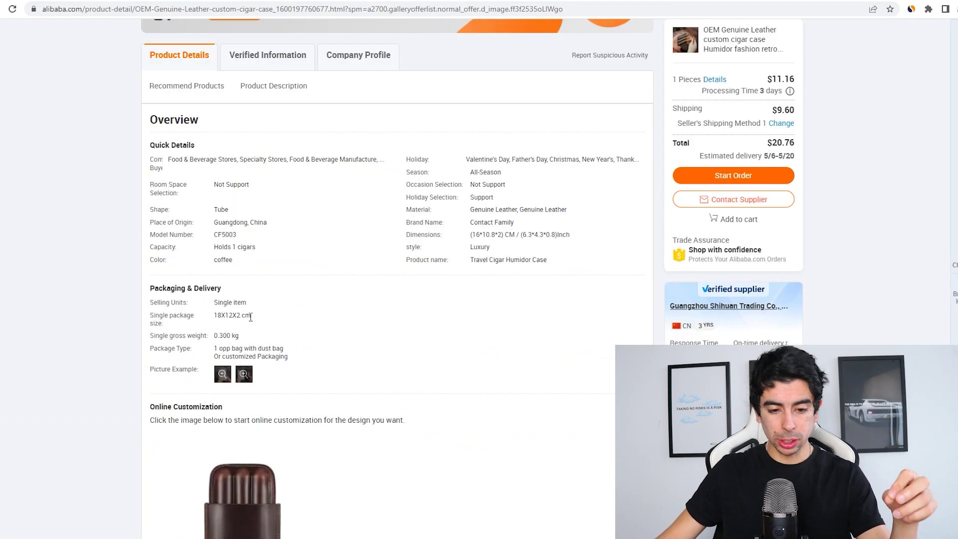
{"action": "left_click_drag", "start_coordinate": [240, 335], "coordinate": [218, 336]}
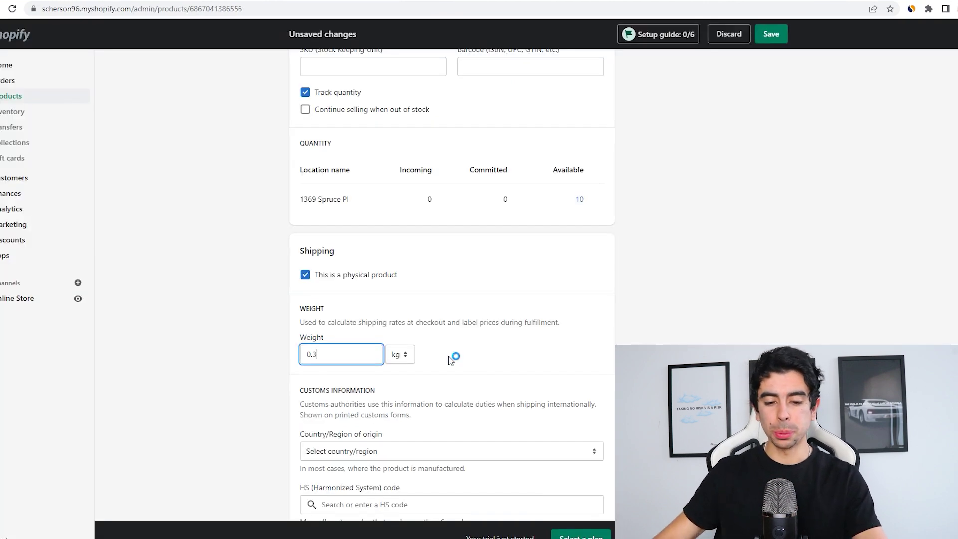
{"action": "left_click", "coordinate": [476, 344]}
{"action": "left_click", "coordinate": [706, 134]}
{"action": "left_click", "coordinate": [649, 143]}
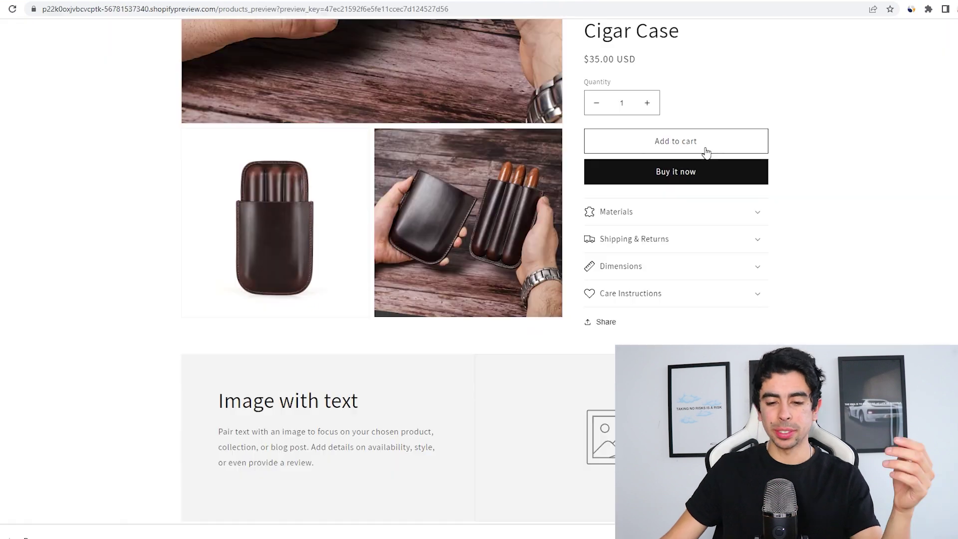
{"action": "scroll", "coordinate": [705, 150], "scroll_direction": "up", "scroll_amount": 2}
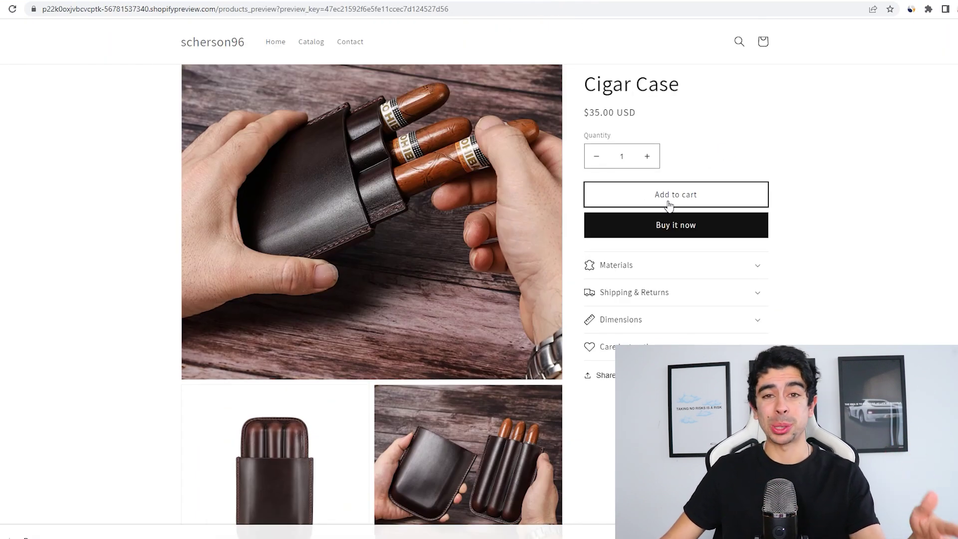